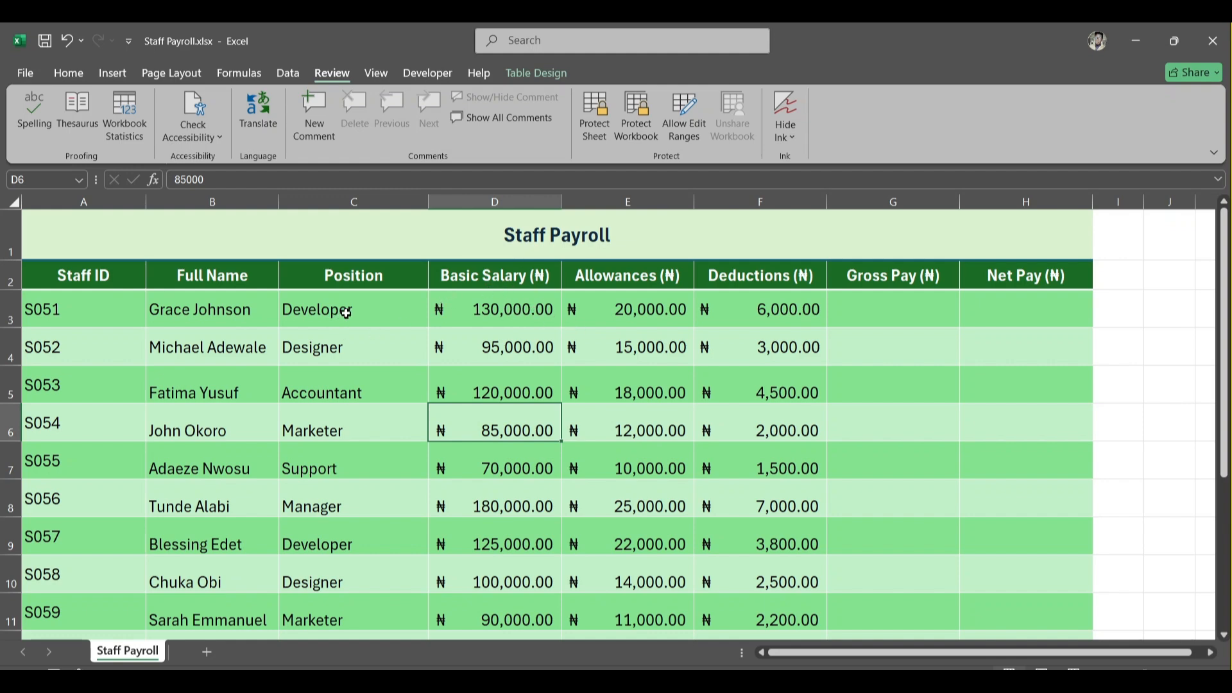
mouse_move(346, 313)
mouse_down()
mouse_move(523, 468)
mouse_move(551, 603)
mouse_up()
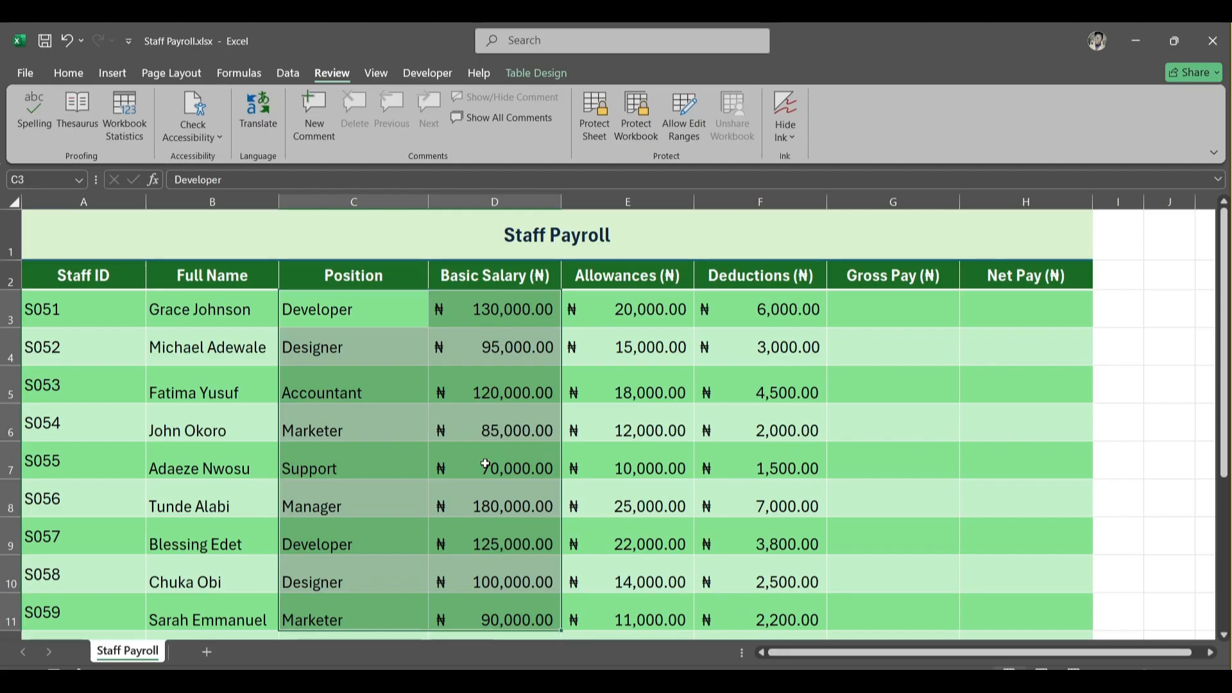
click(437, 355)
click(492, 321)
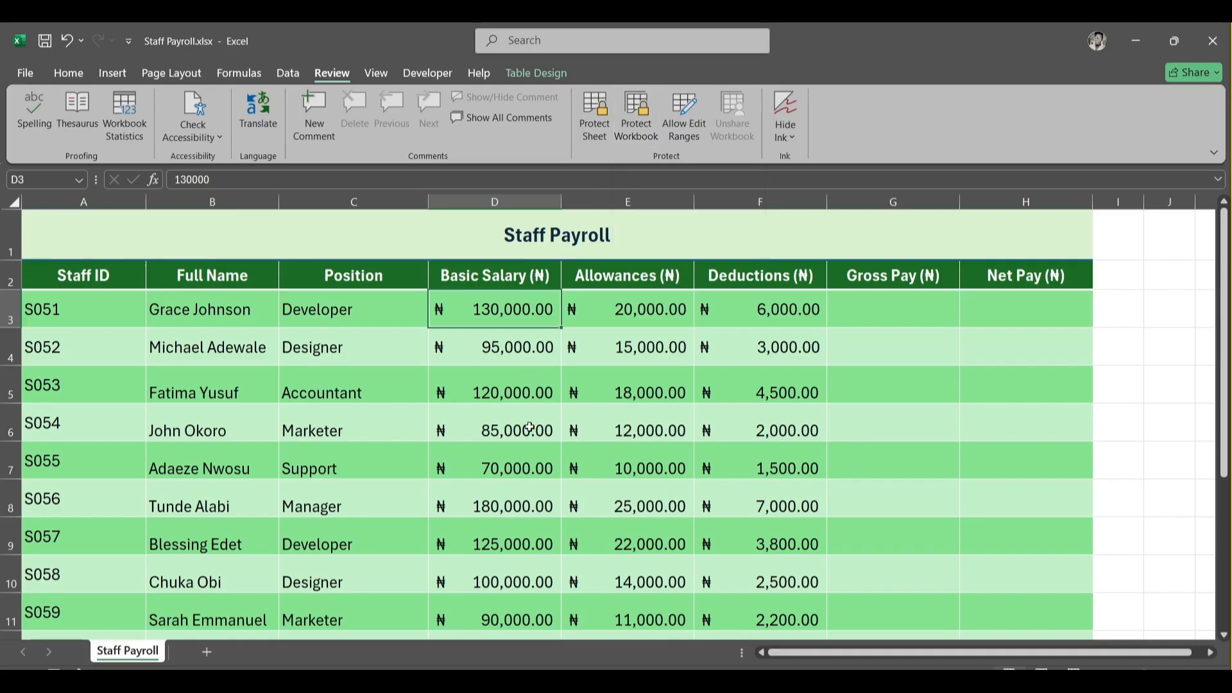
key(Down)
key(Down)
key(Down)
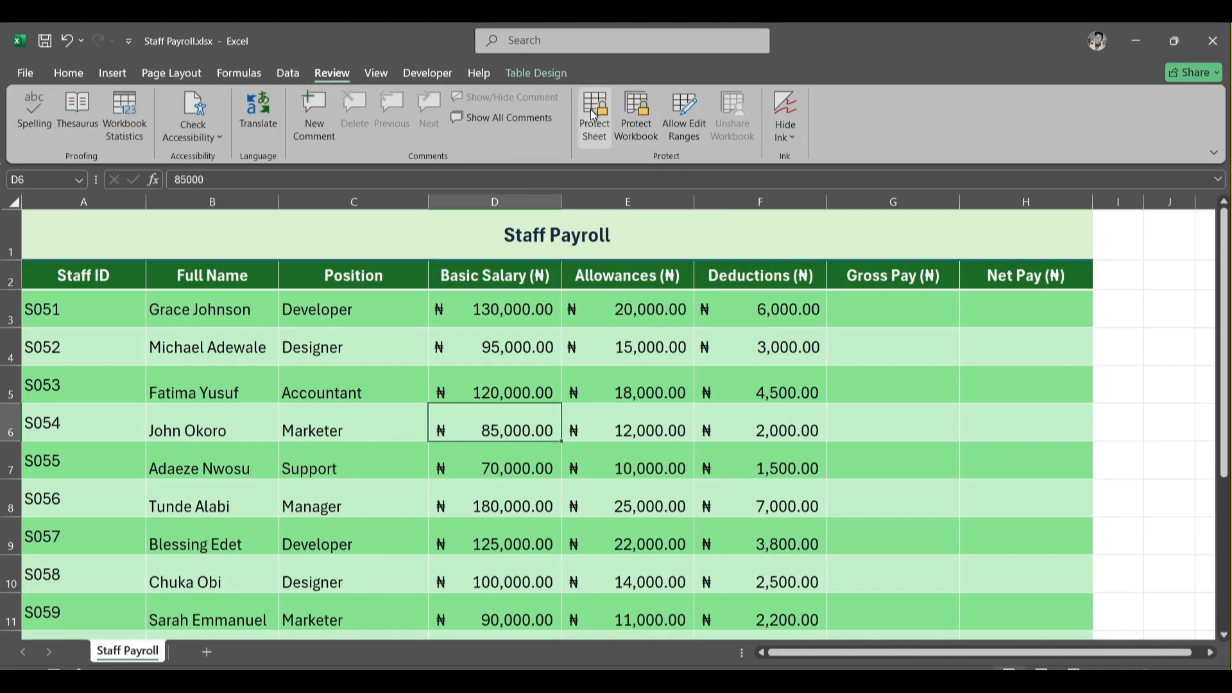
- Protect the workbook structure with a password and confirm the password
click(640, 113)
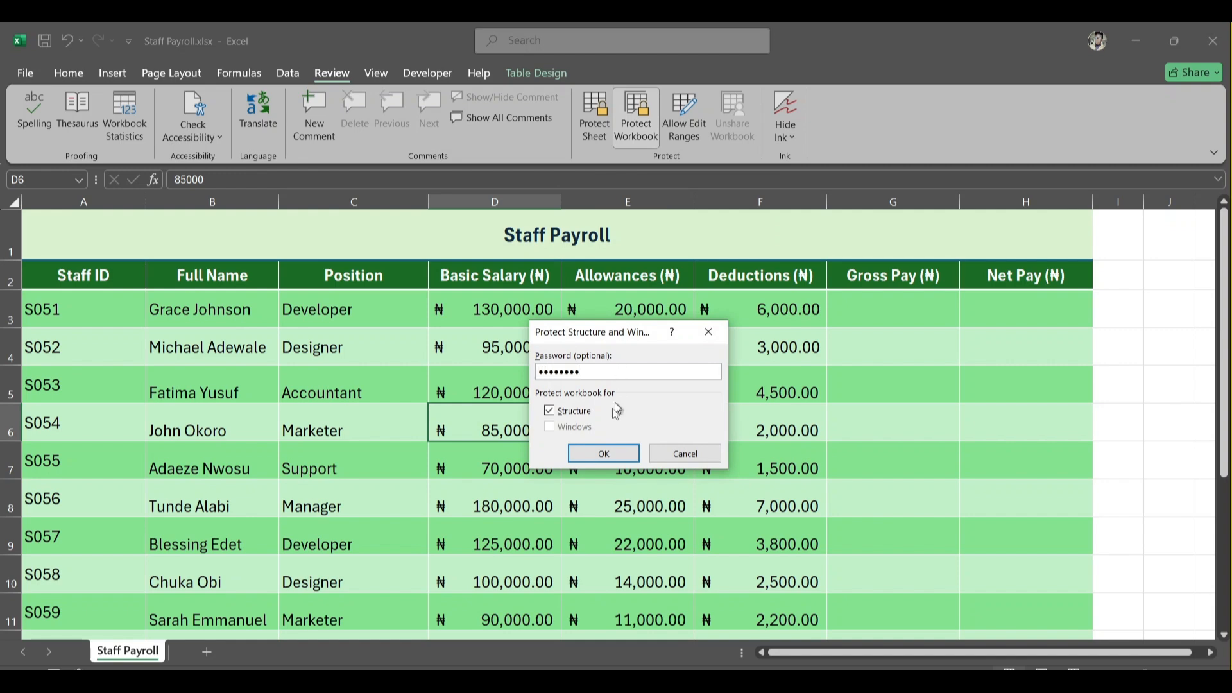
click(604, 453)
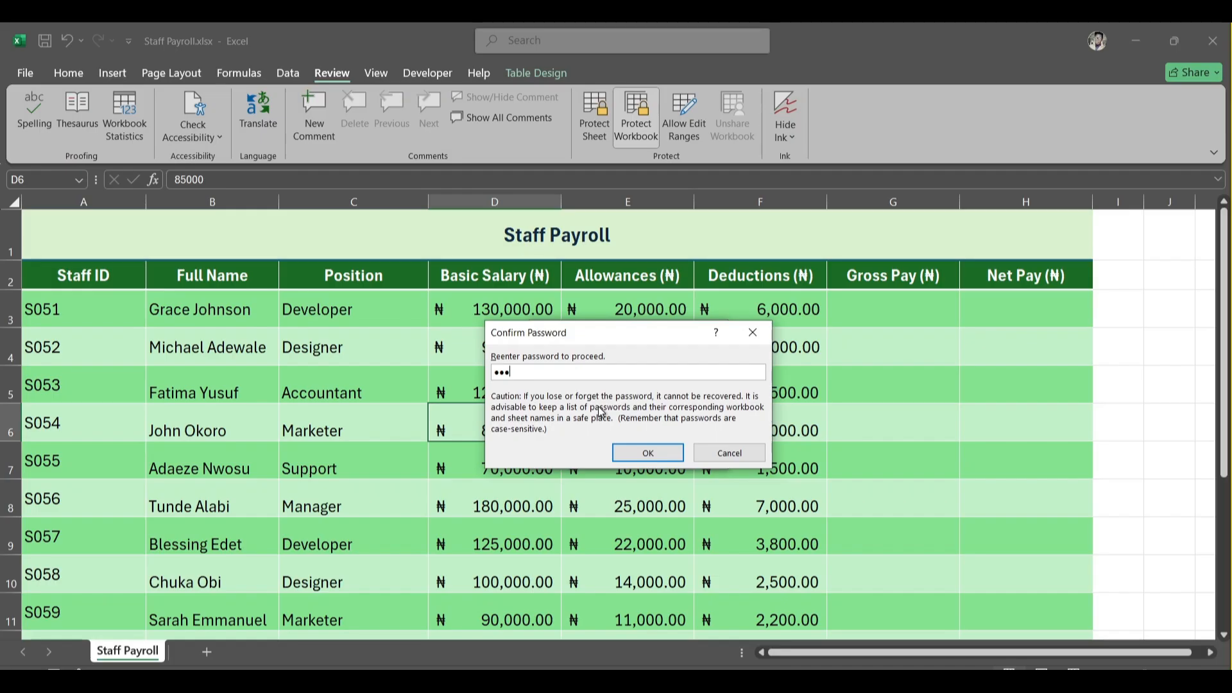
click(647, 453)
- Try to rename the Staff Payroll sheet tab while the workbook is protected
click(502, 359)
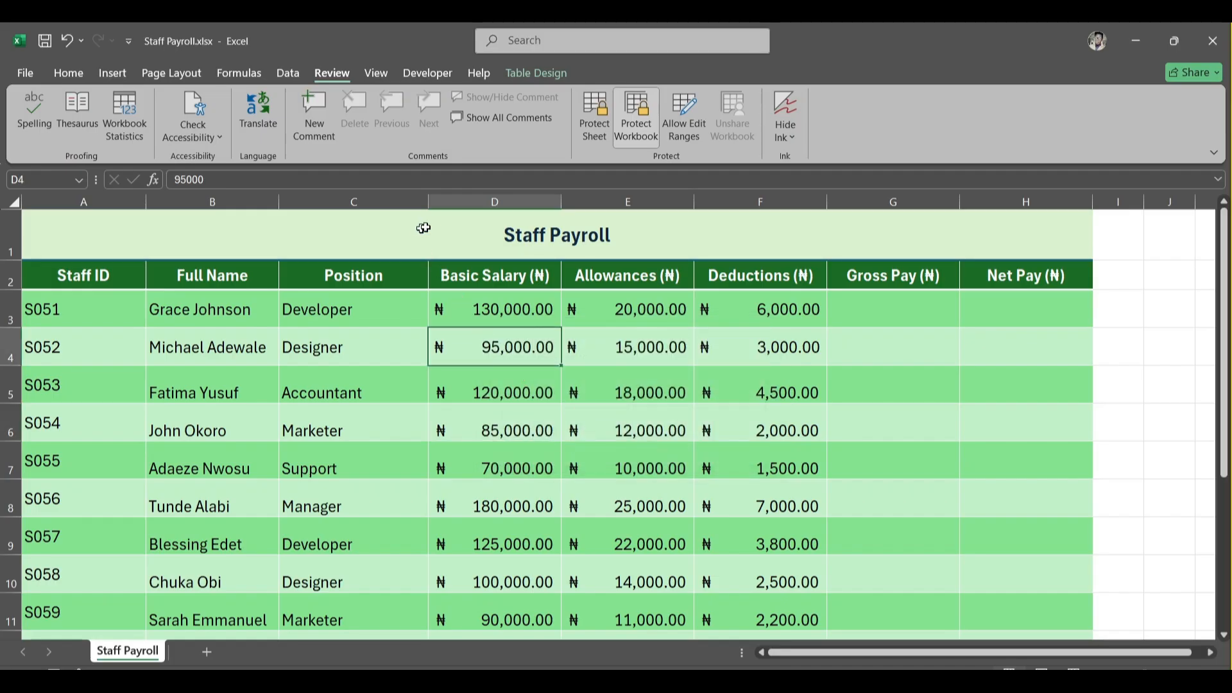
mouse_move(429, 203)
mouse_down()
mouse_move(454, 203)
mouse_move(432, 203)
mouse_up()
click(427, 453)
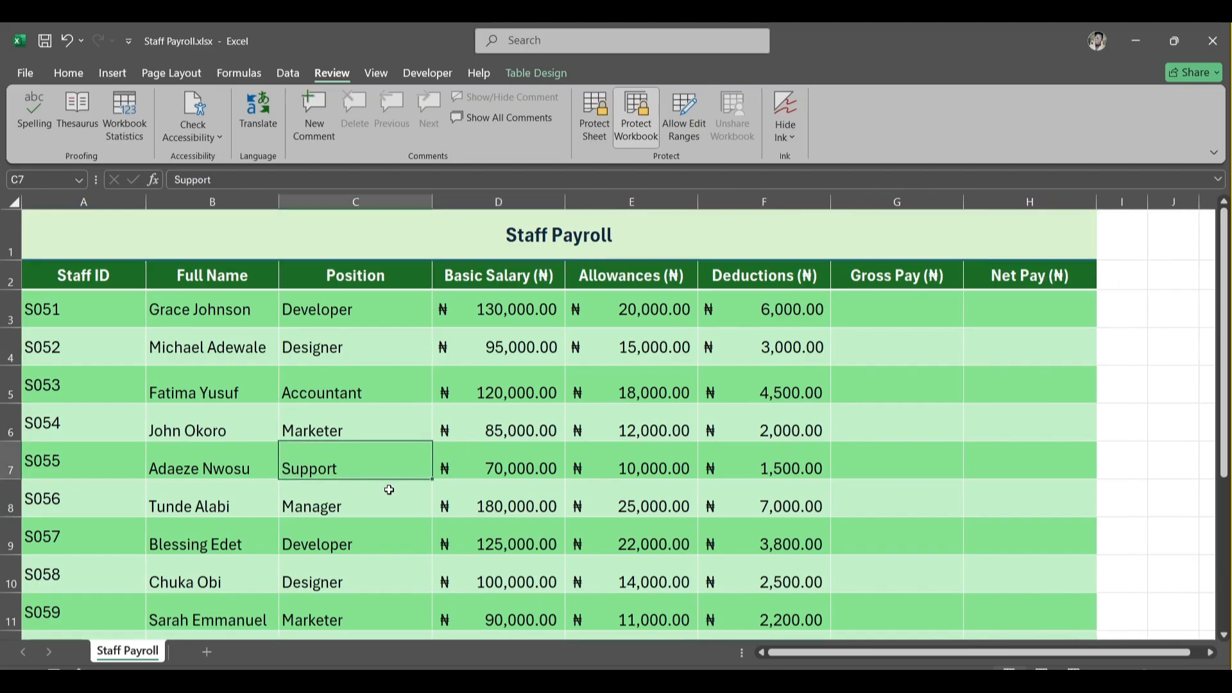
double_click(388, 495)
double_click(142, 653)
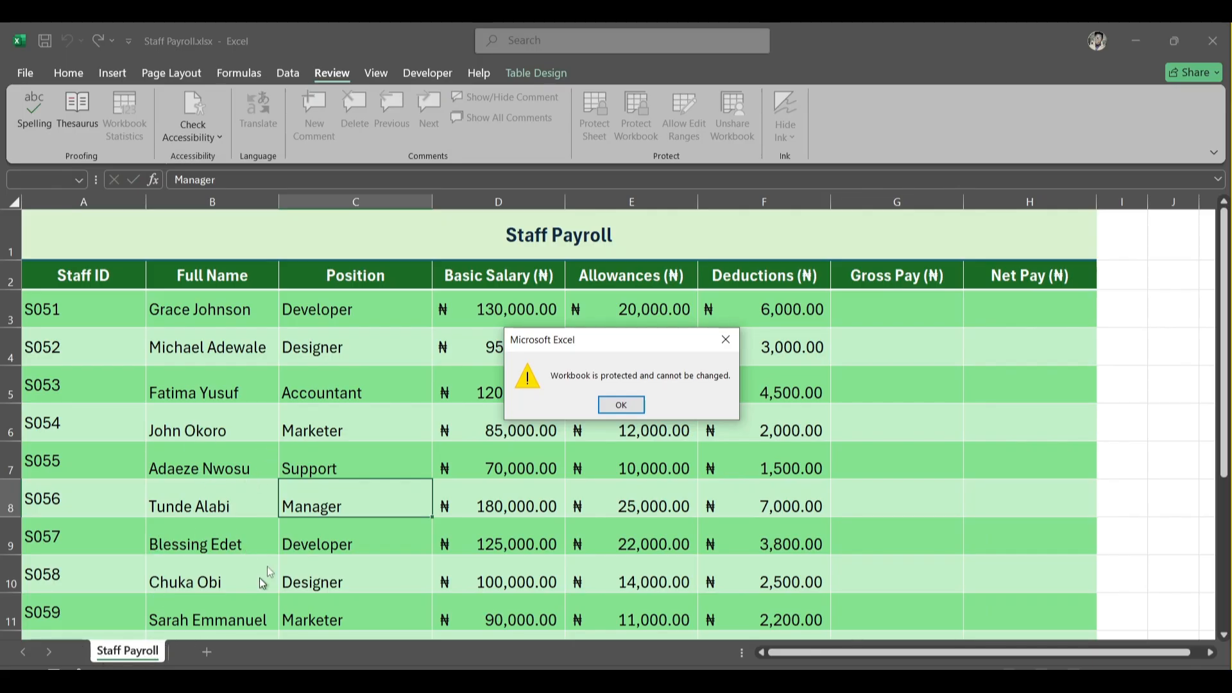
click(726, 339)
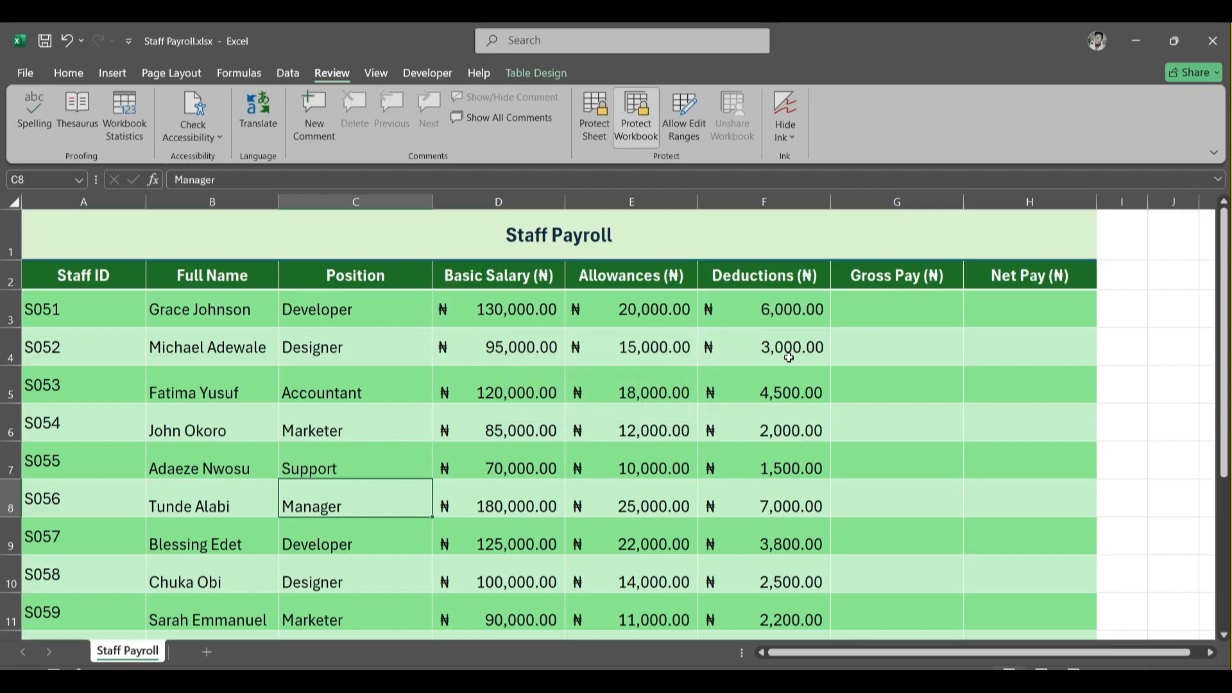
- Check that cells stay editable by opening the S052 deductions cell and the Full Name header for editing
click(769, 347)
double_click(769, 346)
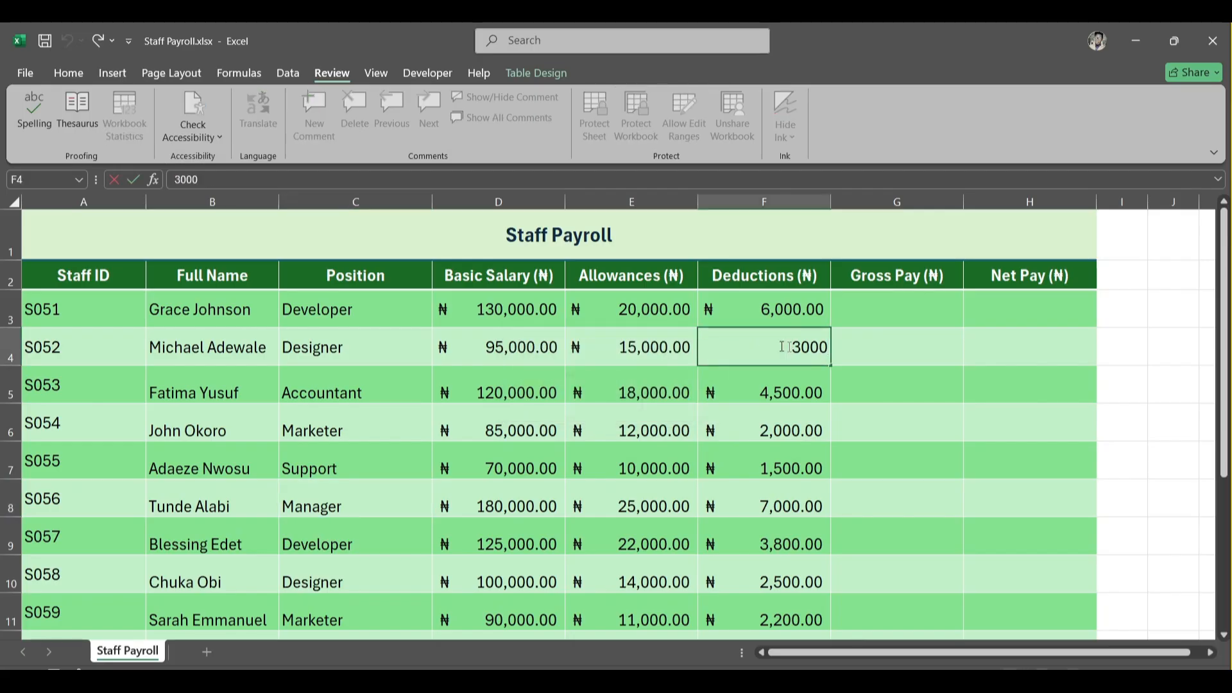
key(Return)
click(603, 387)
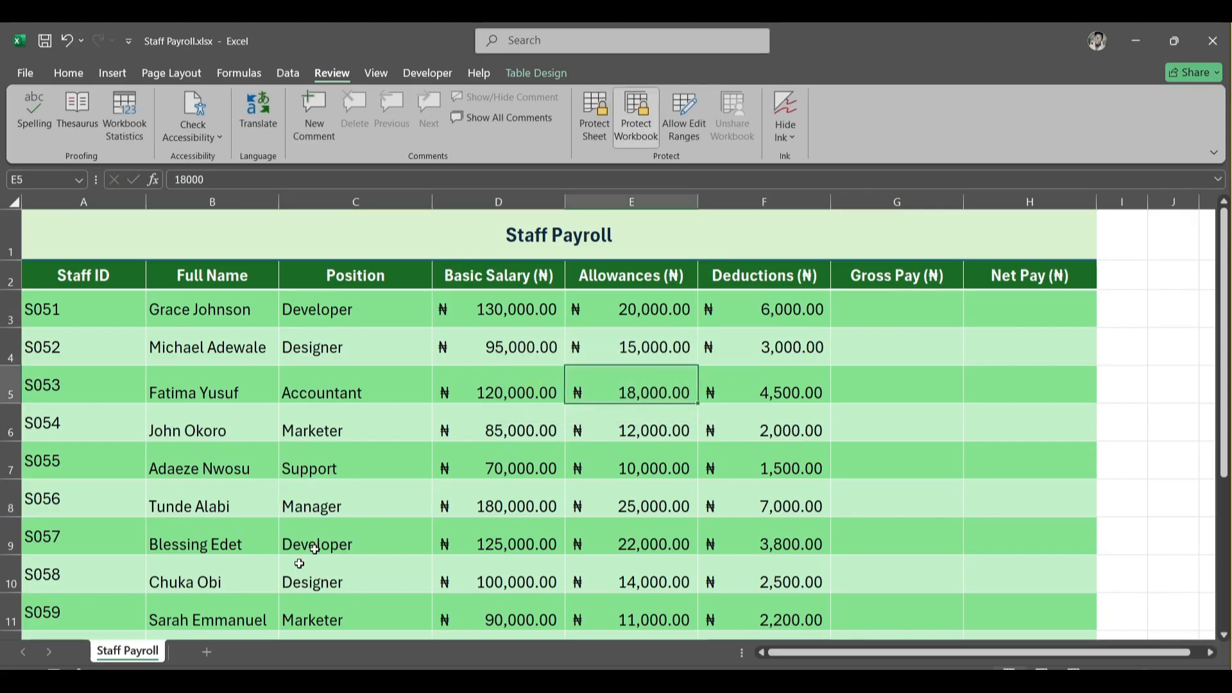
double_click(186, 275)
double_click(188, 275)
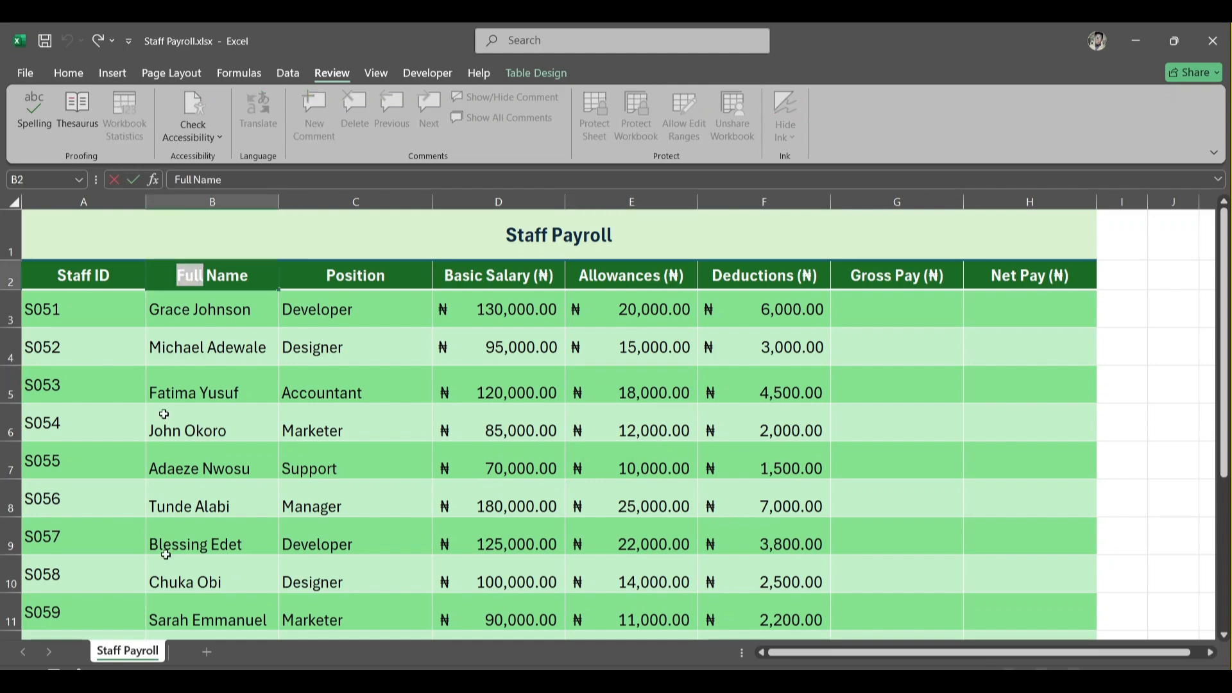
click(341, 552)
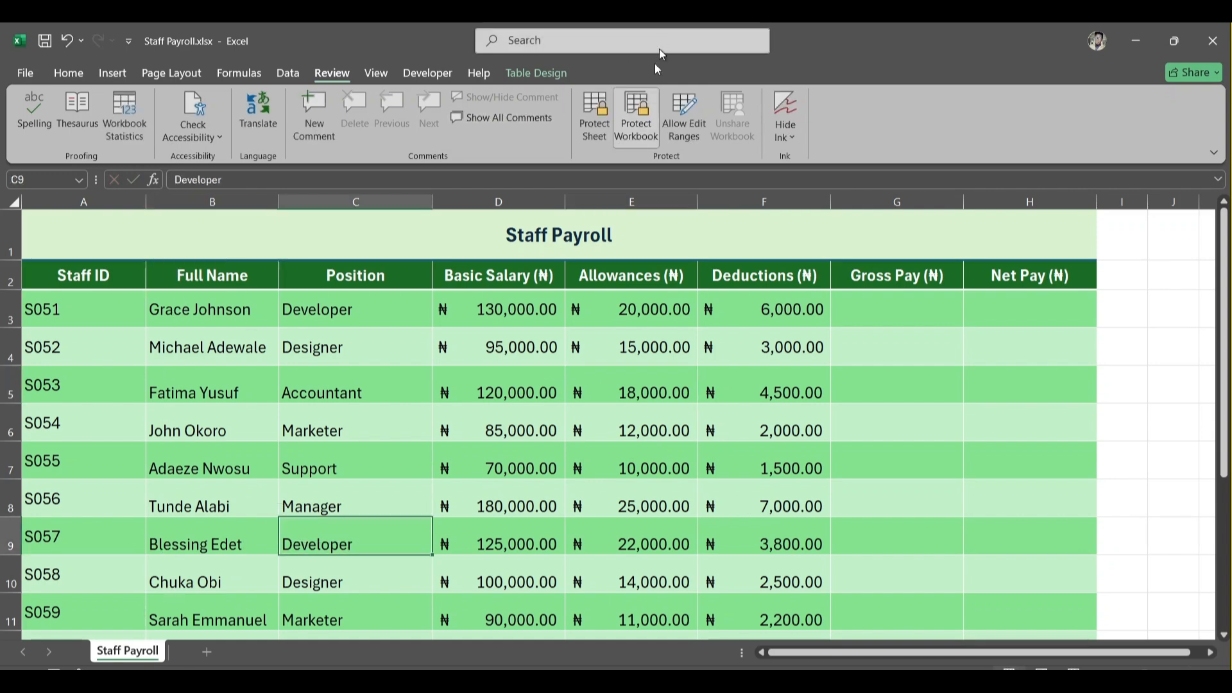
- Unprotect the workbook by entering its password
click(639, 122)
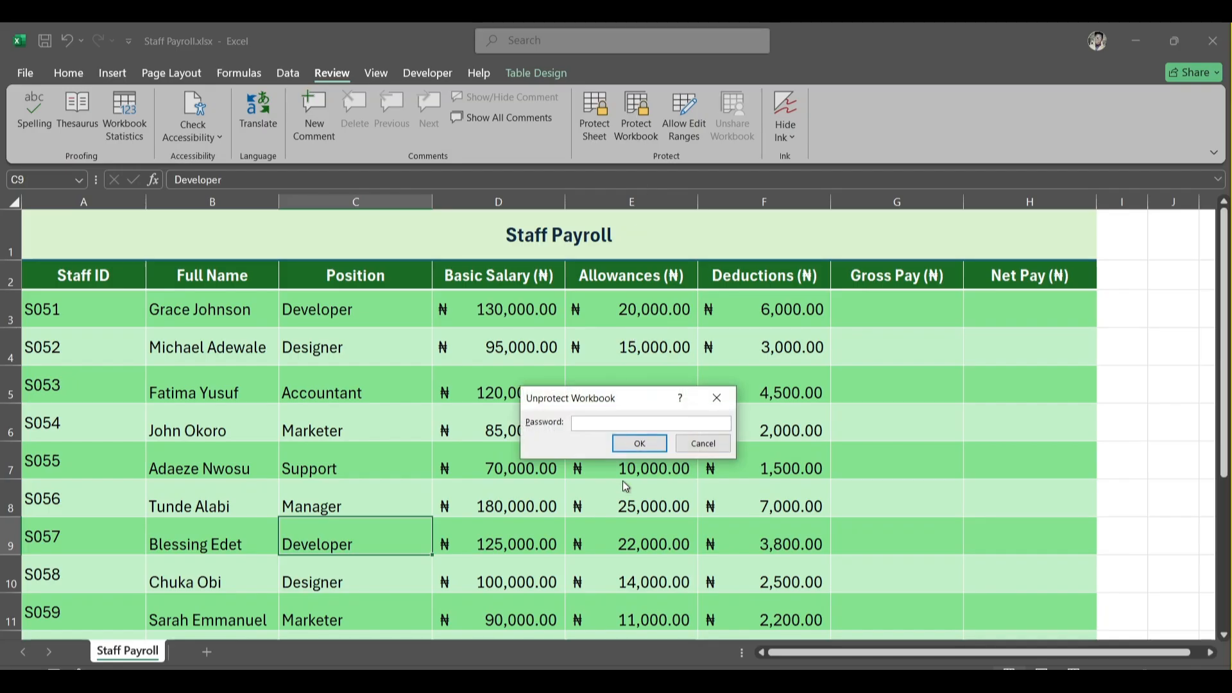
text(1234)
key(Return)
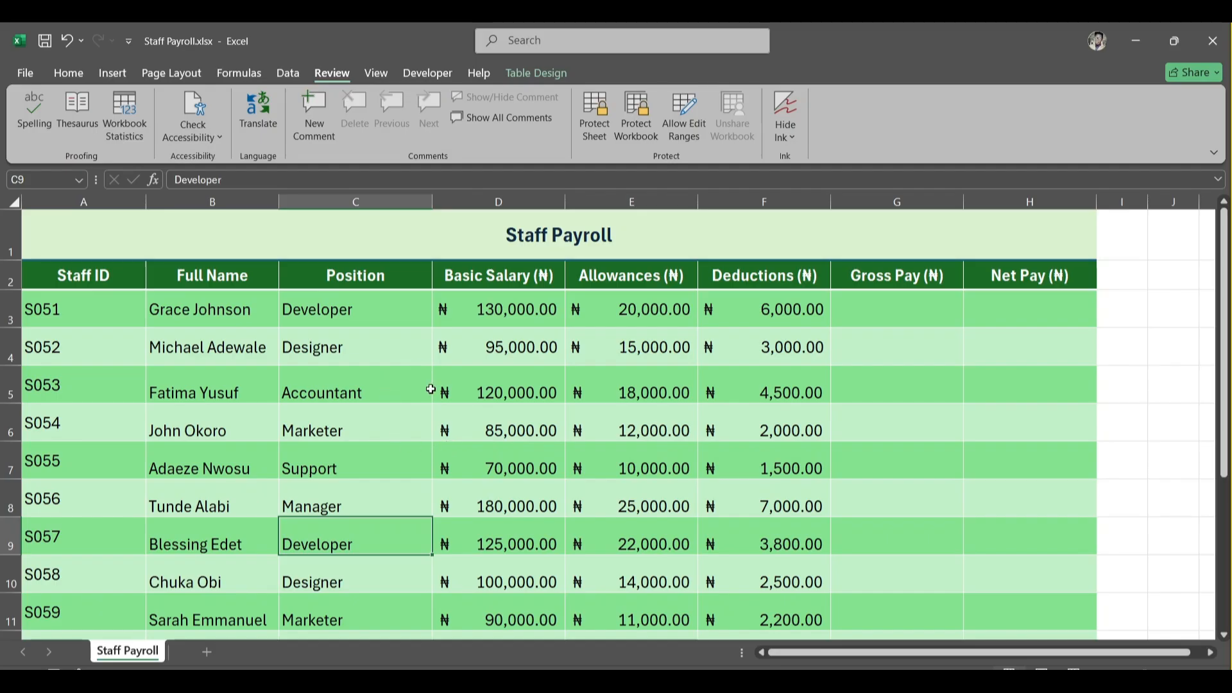
- Protect the sheet with a password, toggling the Delete columns and Delete rows permissions, and confirm the password
click(588, 383)
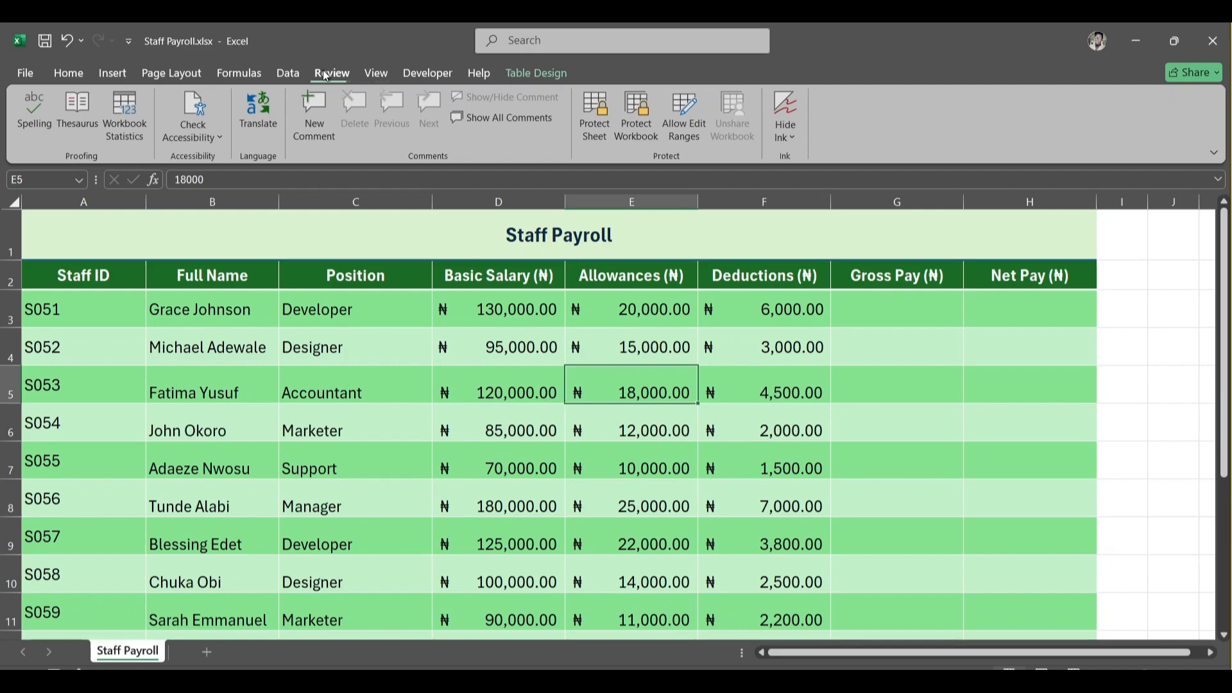
click(597, 110)
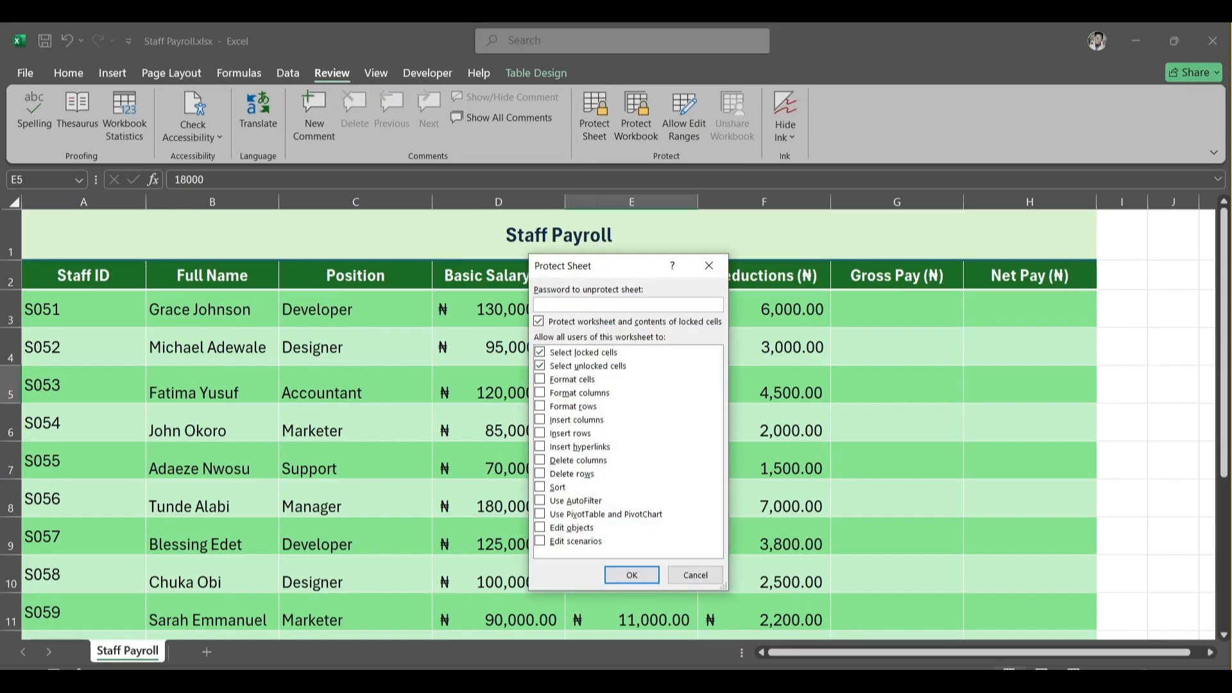
text(123)
click(541, 460)
key(Tab)
key(space)
click(540, 460)
click(541, 474)
click(631, 576)
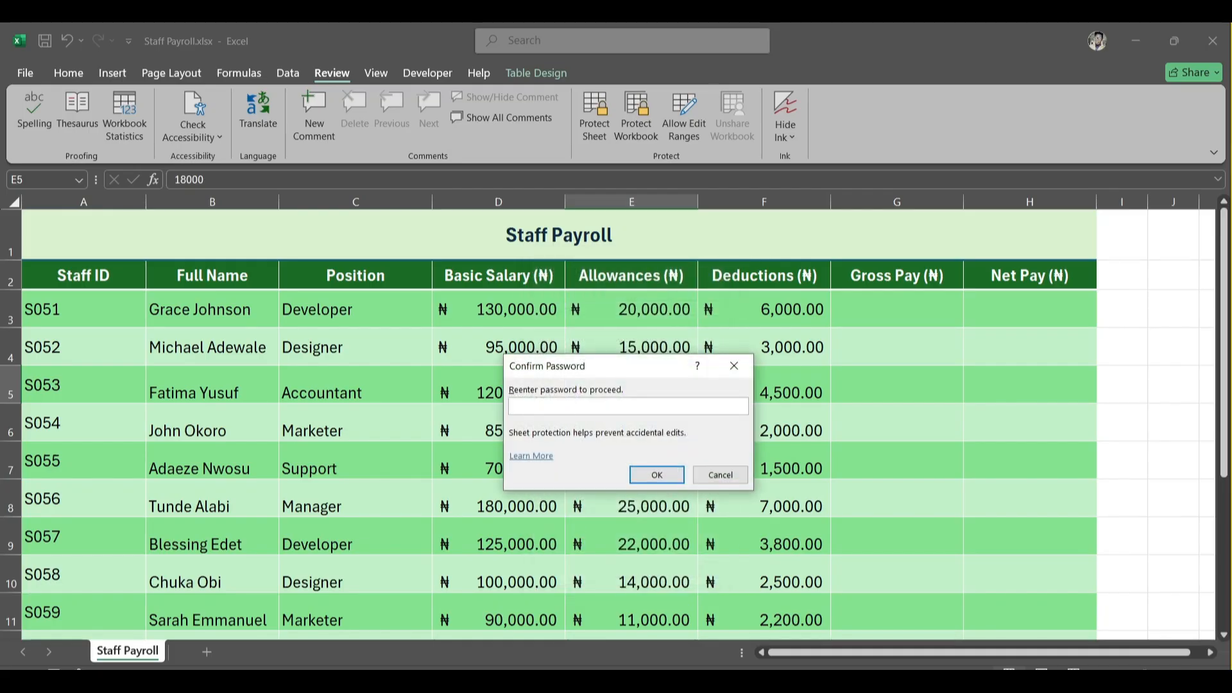
text(••••••)
click(658, 475)
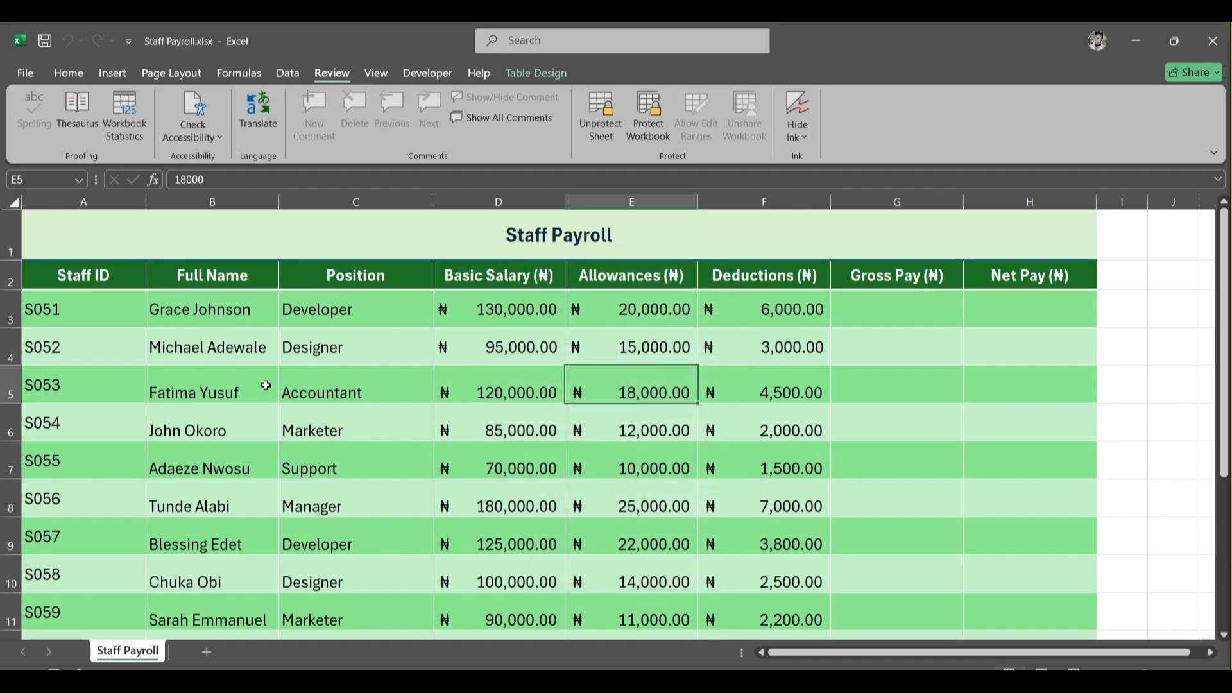
- Try to edit the S052 Position cell on the protected sheet
click(315, 351)
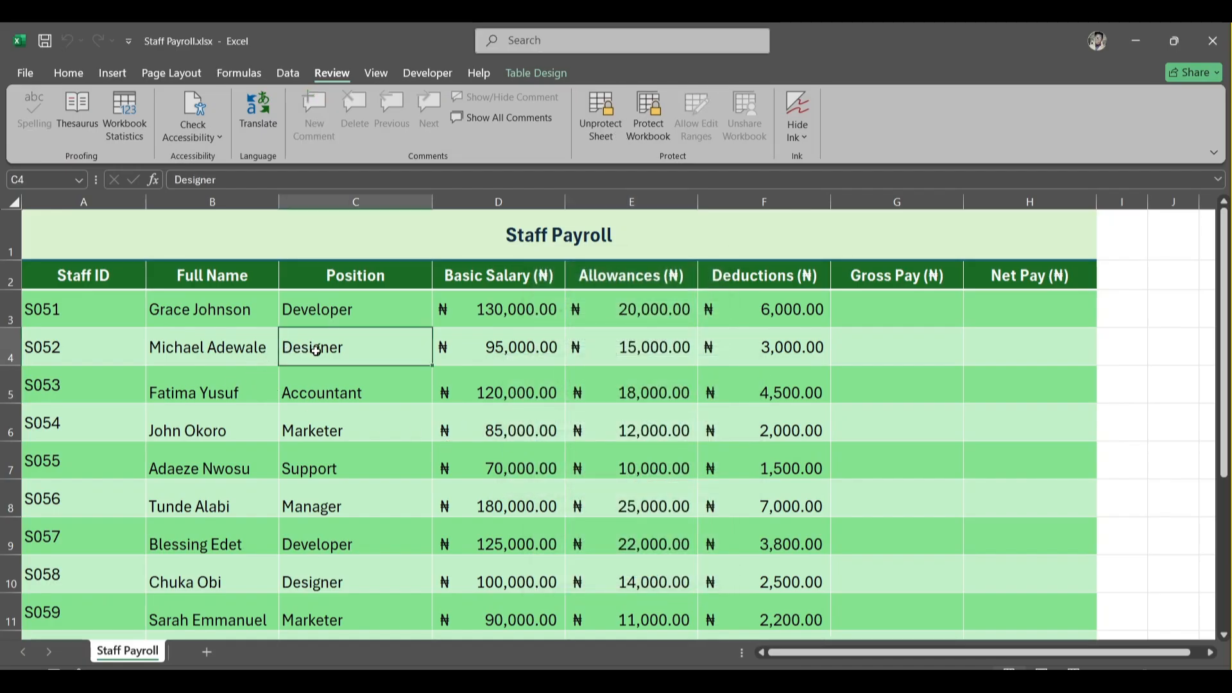
double_click(315, 350)
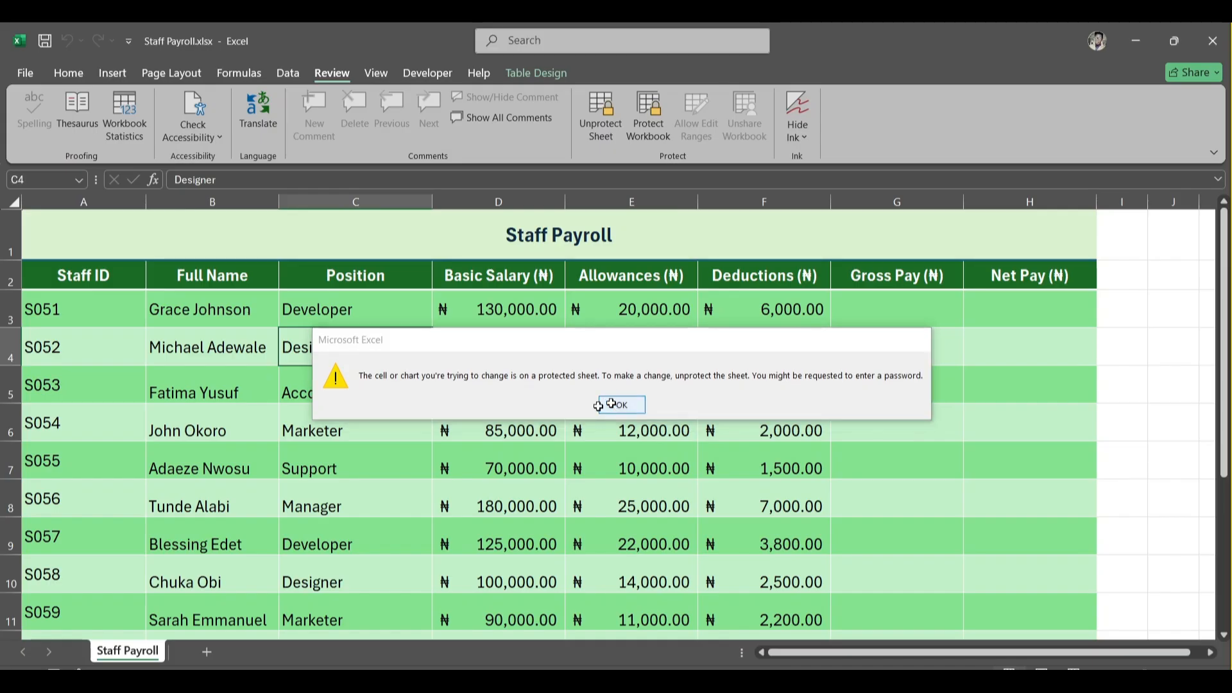
click(611, 405)
double_click(348, 353)
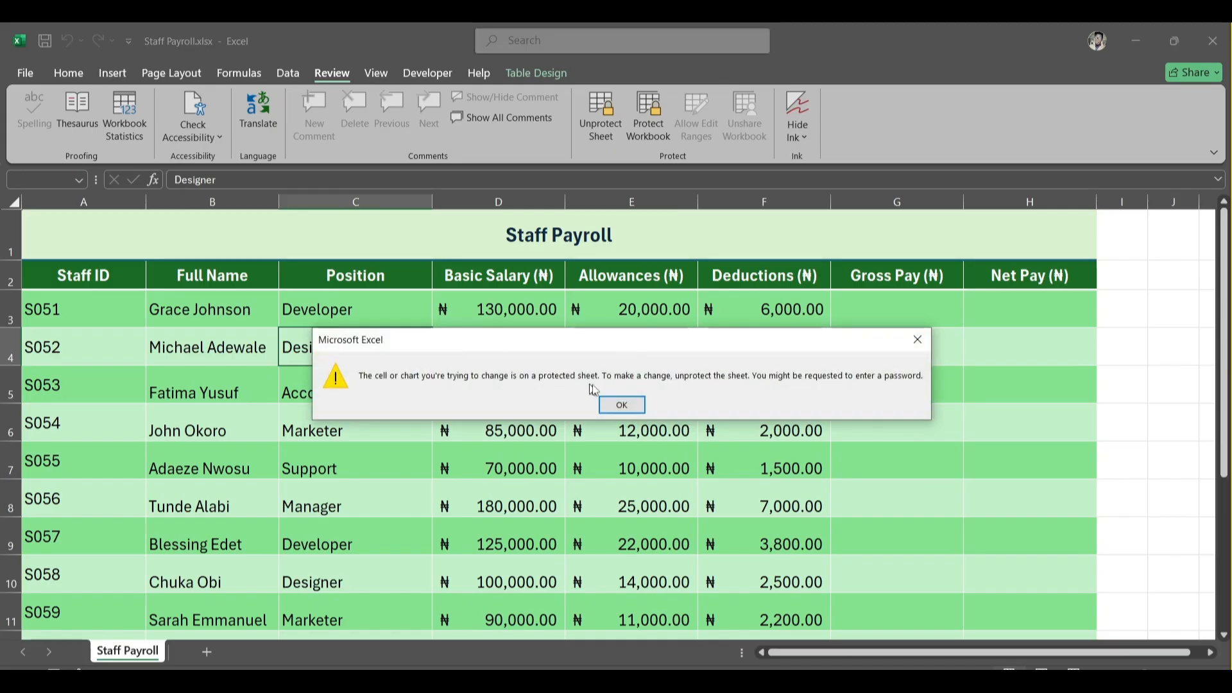
click(620, 403)
- Try to edit cells in the Gross Pay column and the empty column beyond the table
double_click(886, 314)
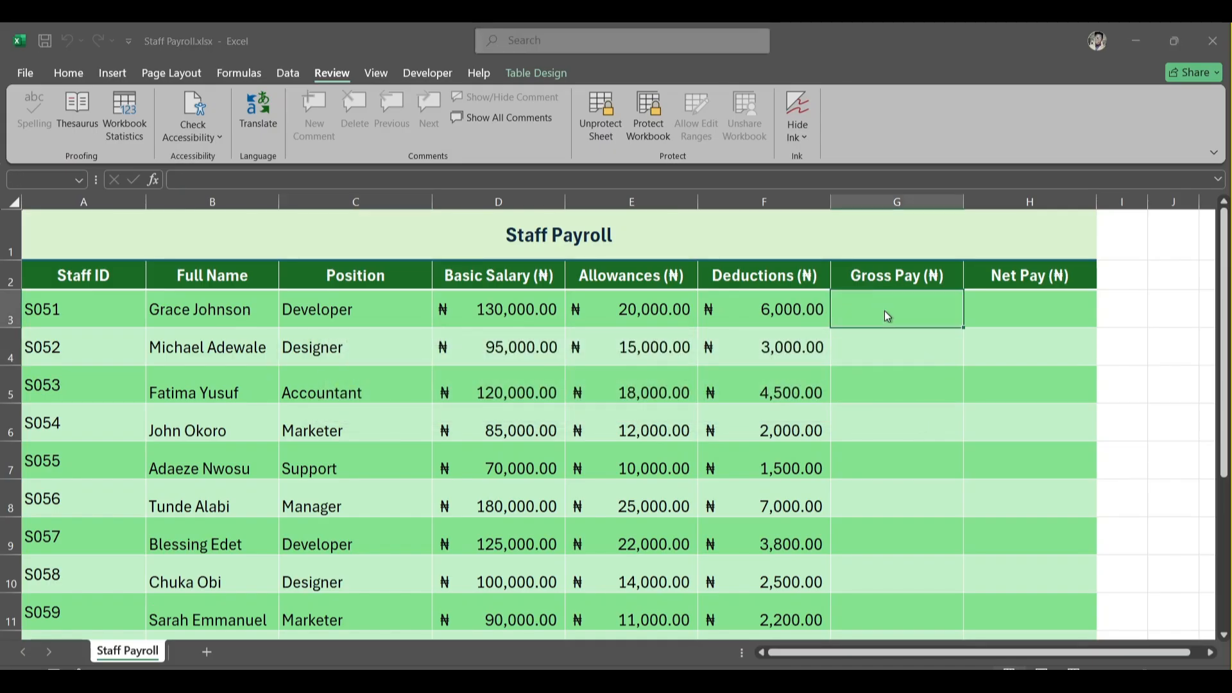
click(634, 410)
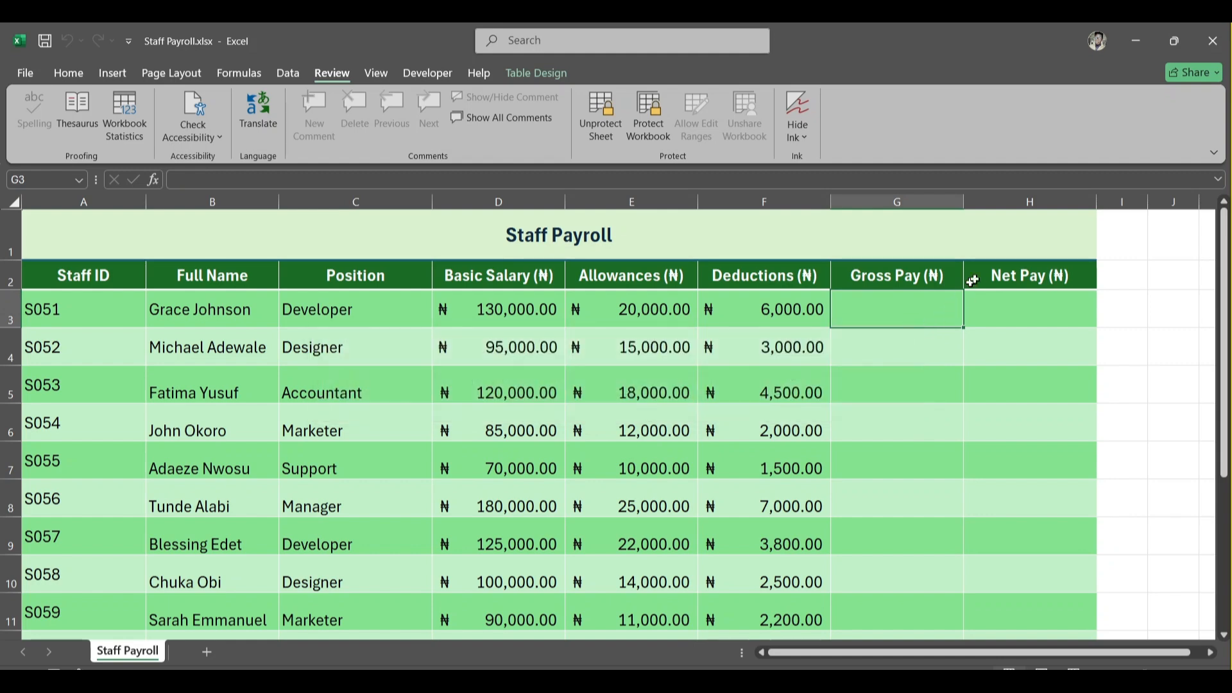
click(1115, 313)
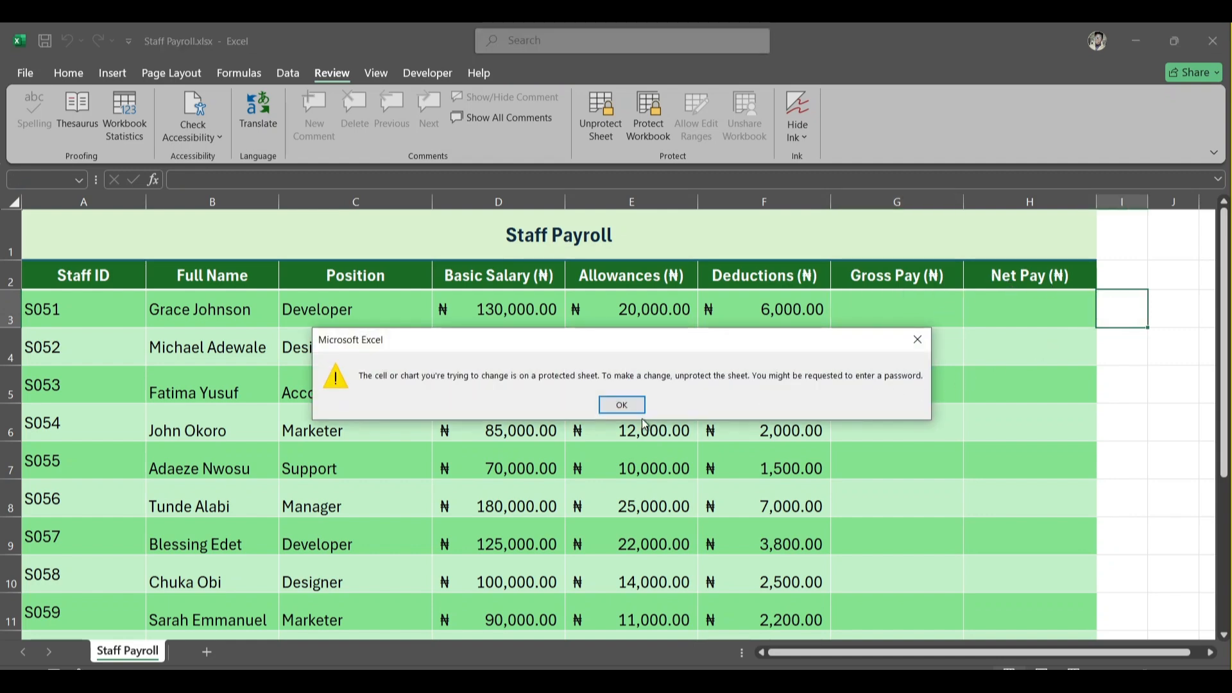
click(619, 404)
- Try to edit the Full Name header cell on the protected sheet
click(351, 262)
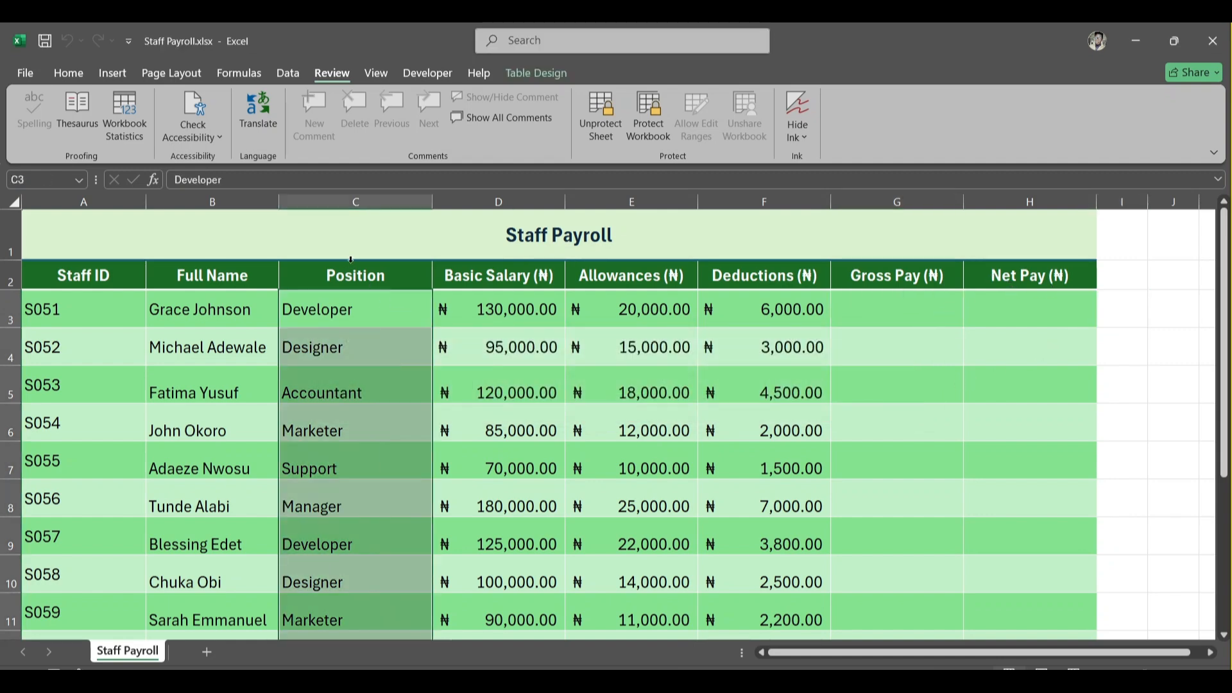
click(197, 280)
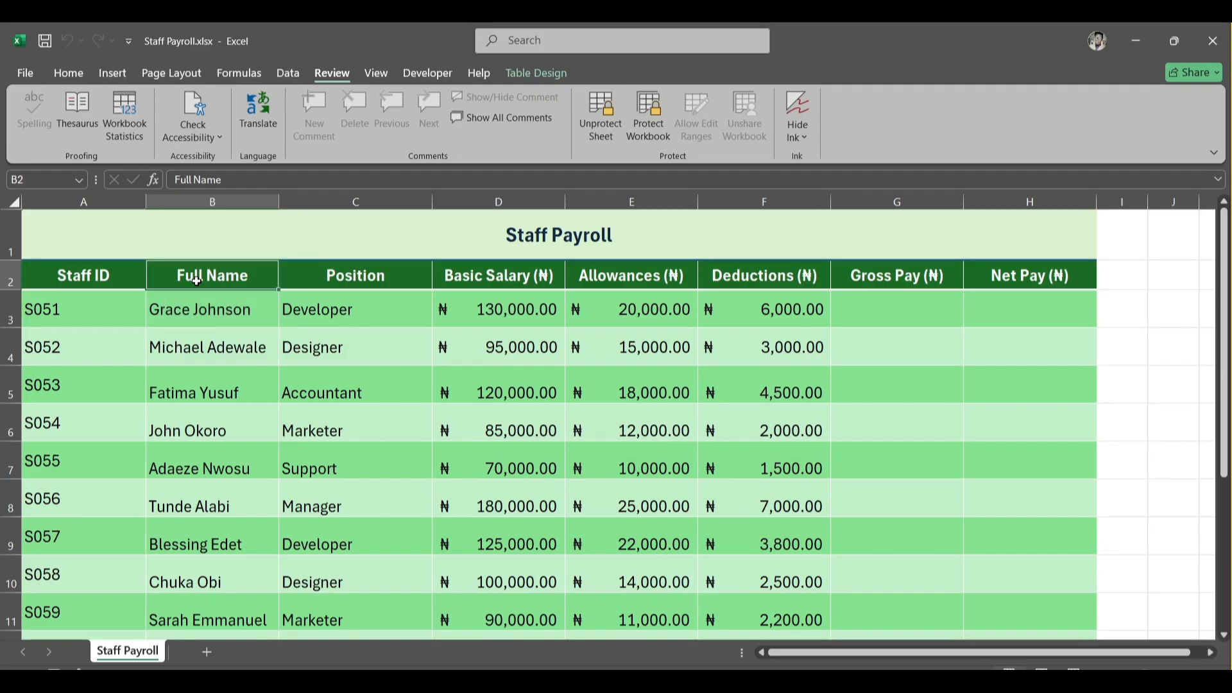
double_click(197, 281)
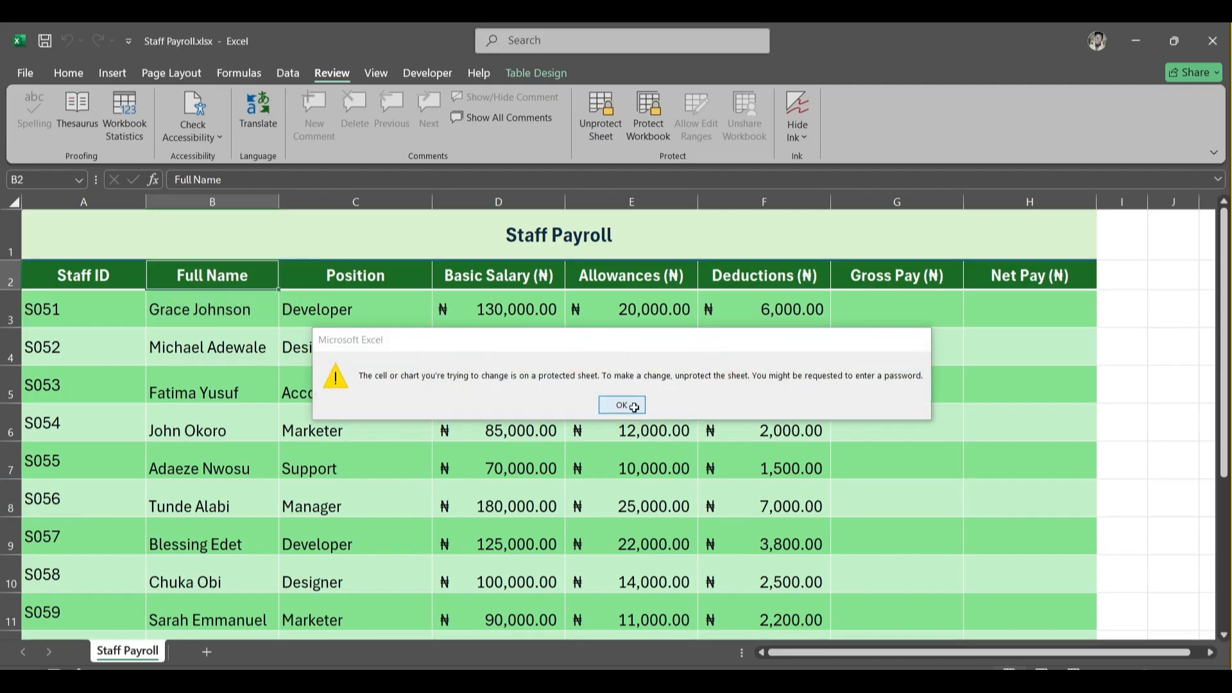
click(633, 409)
click(238, 353)
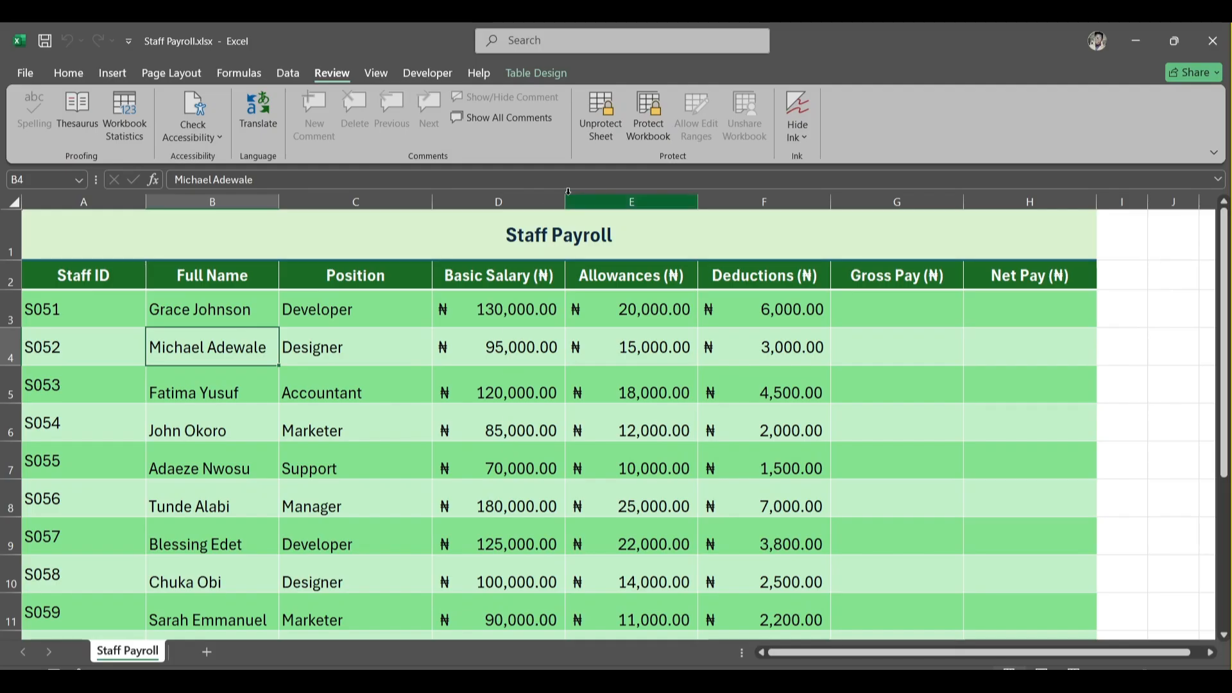
- Unprotect the sheet by entering its password
click(597, 115)
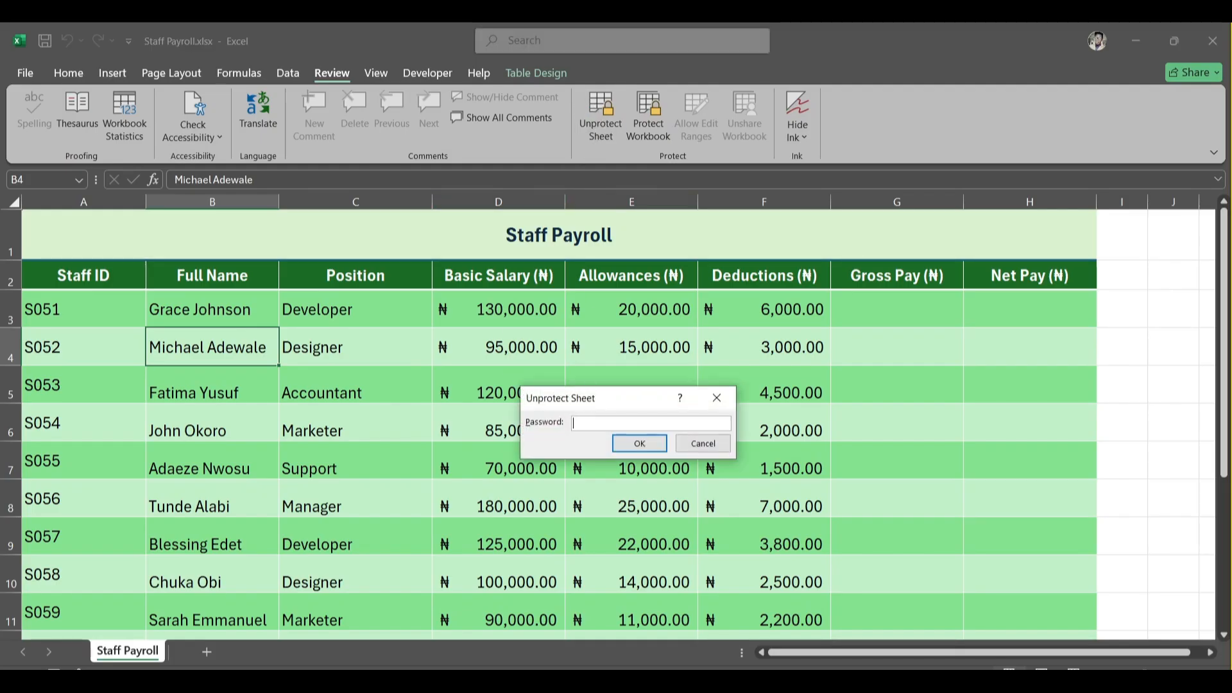
text(payroll)
click(634, 443)
- Try typing into the S054 basic salary cell, then discard the entry
double_click(518, 431)
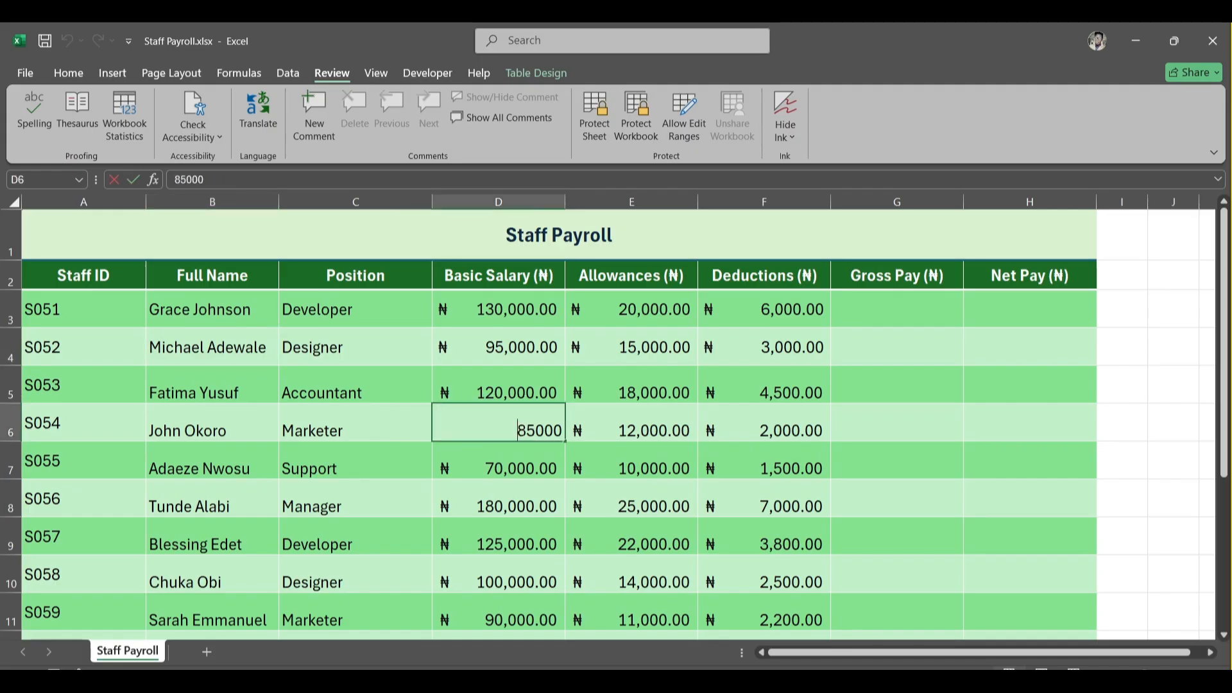
text(k km kmoo)
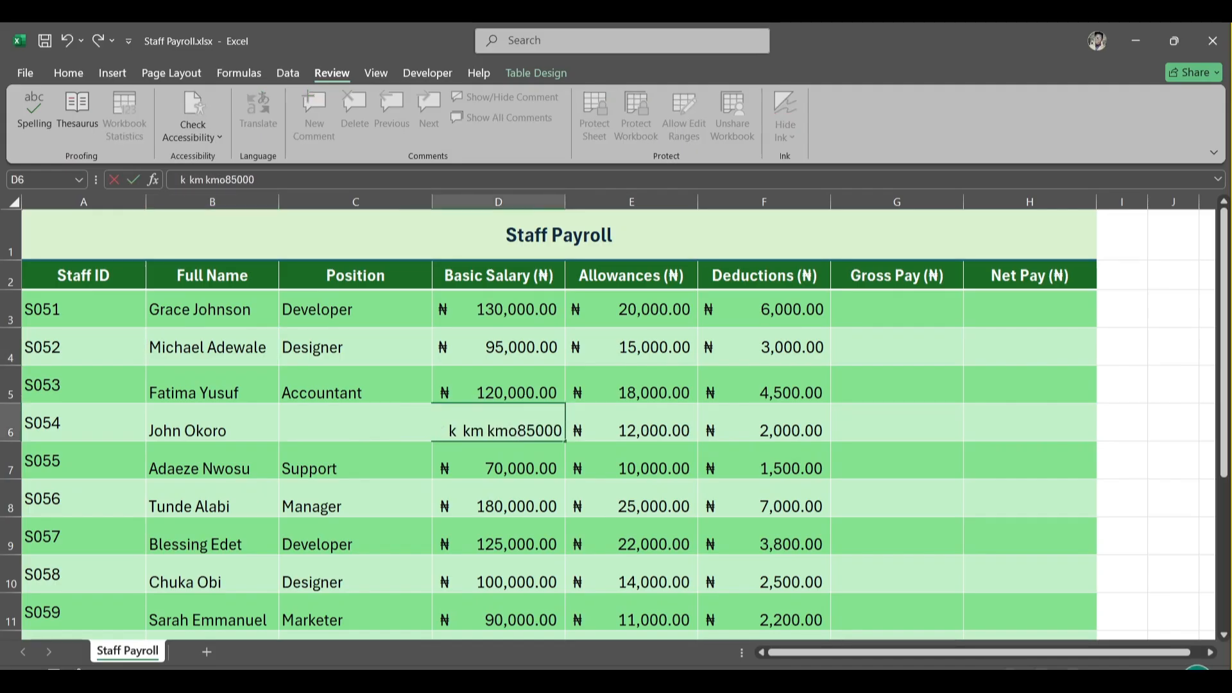
key(BackSpace)
key(BackSpace)
key(BackSpace)
key(BackSpace)
key(BackSpace)
key(BackSpace)
key(BackSpace)
key(BackSpace)
key(BackSpace)
click(916, 421)
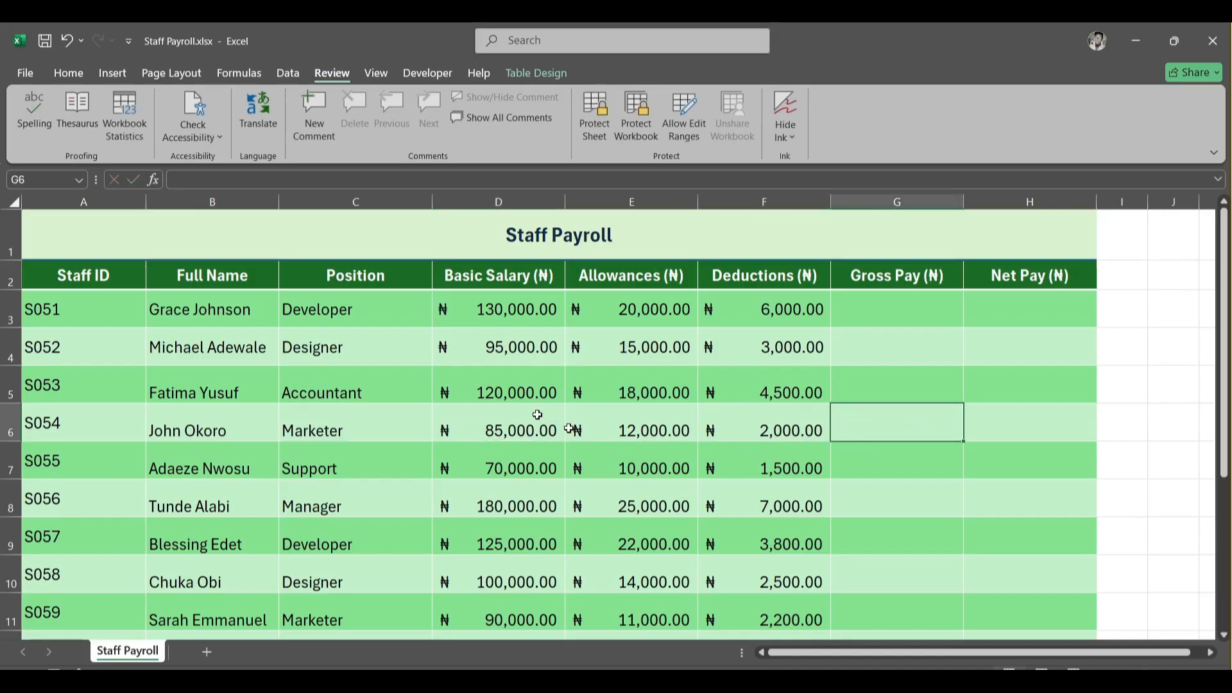
scroll(632, 445, down, 1)
click(569, 465)
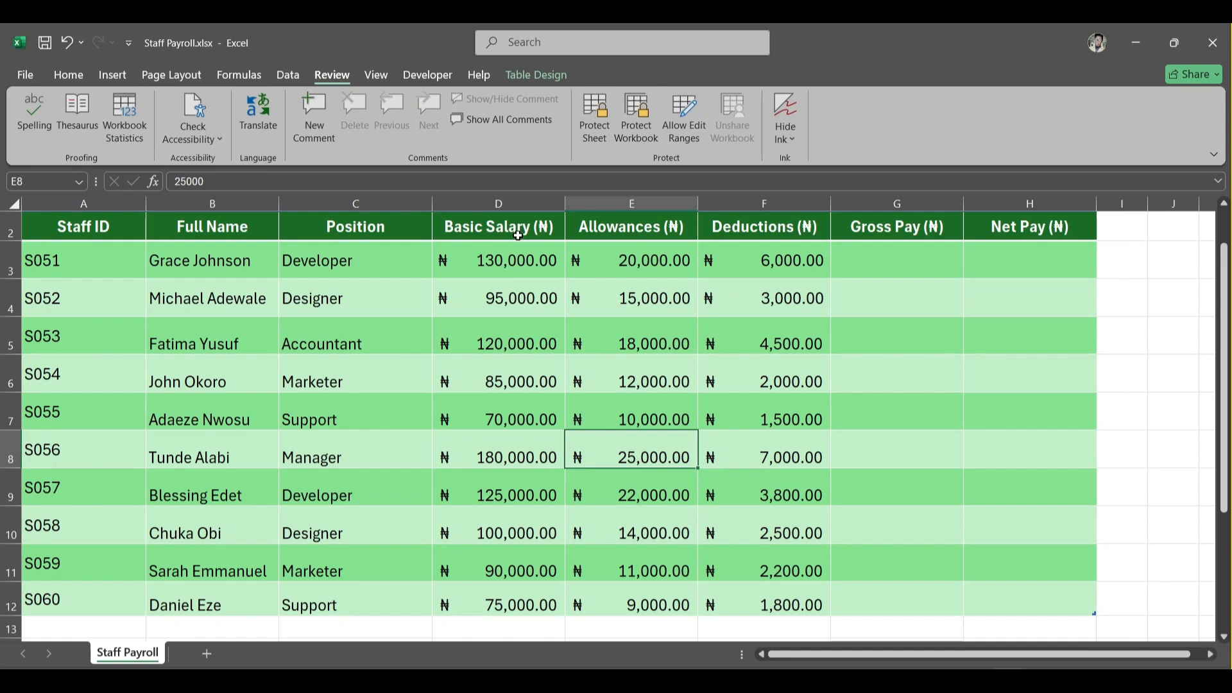
- Unlock all cells of the payroll table, including its header row, in the cell protection format settings
drag(518, 231, 522, 592)
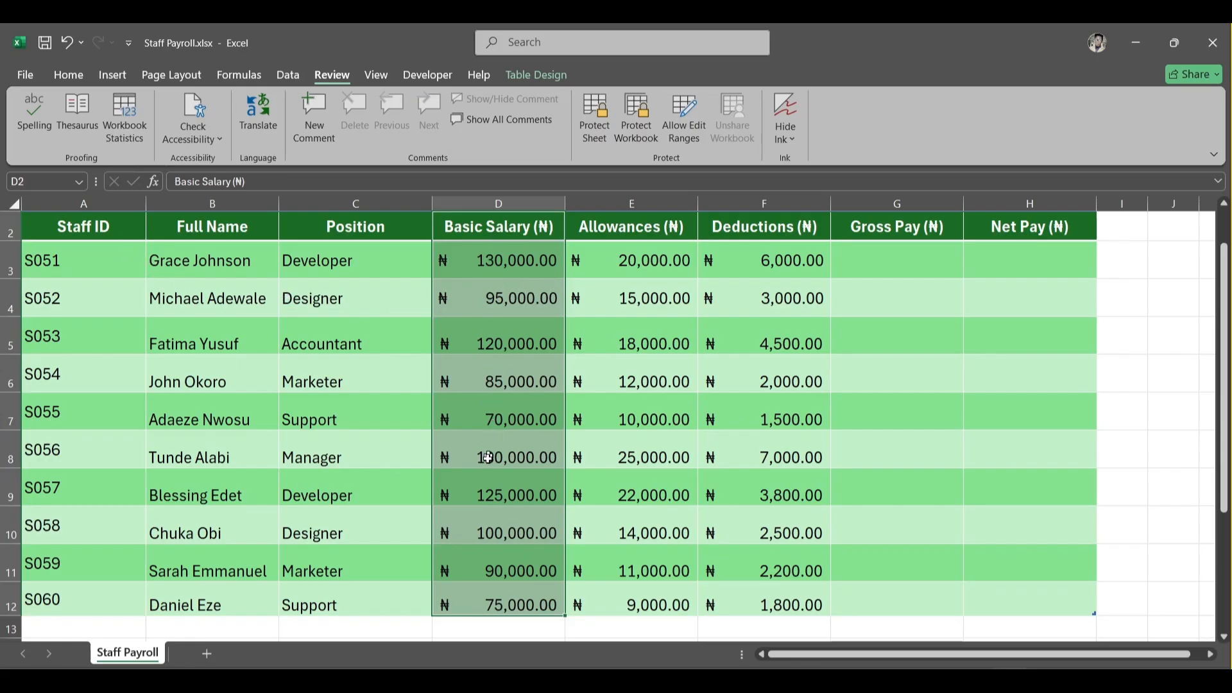
click(479, 369)
click(74, 227)
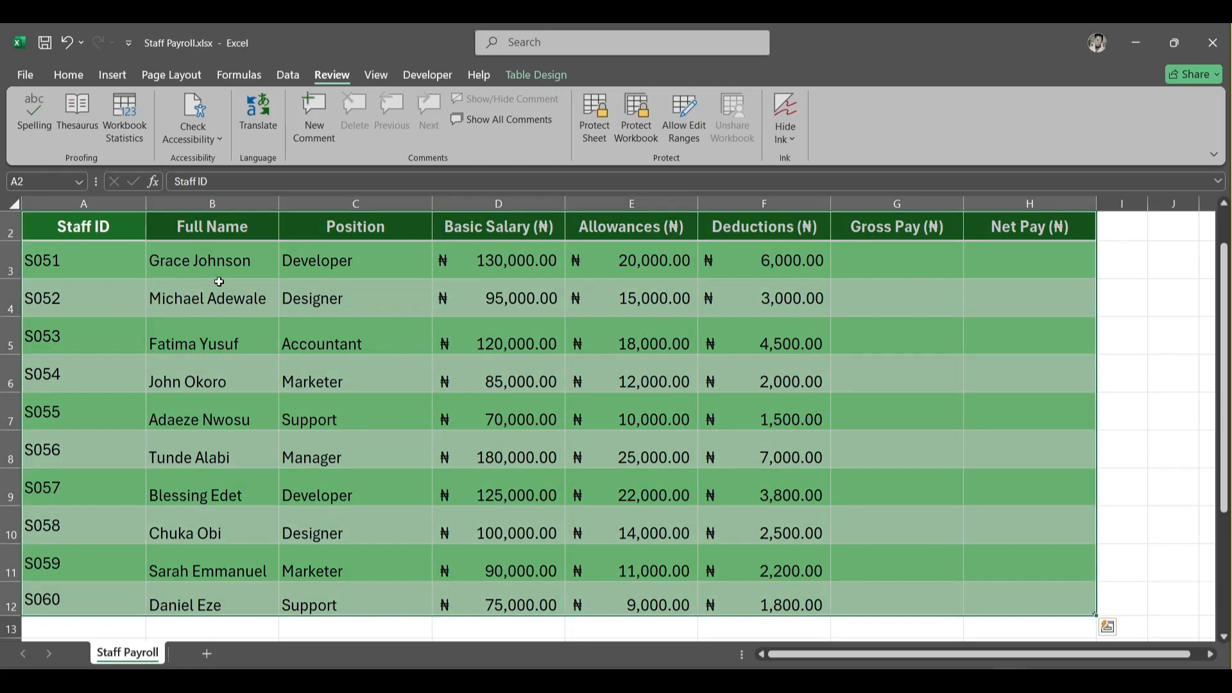
click(219, 282)
key(ctrl+a)
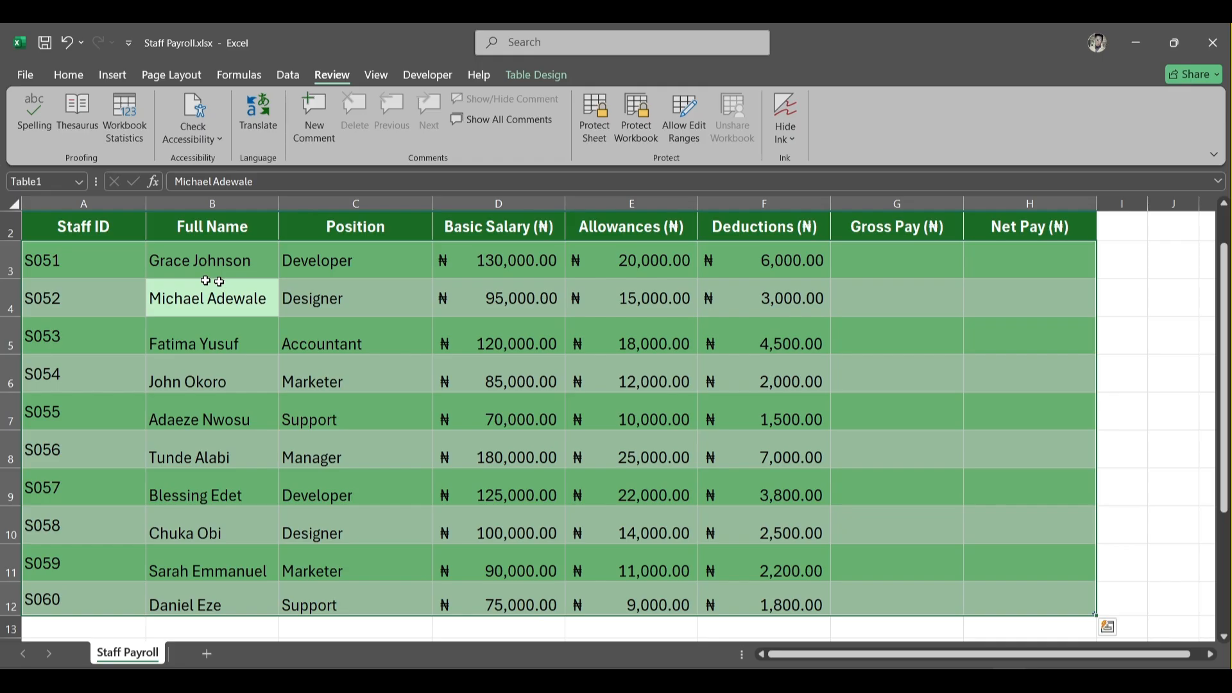
drag(91, 223, 1061, 240)
scroll(1063, 241, up, 4)
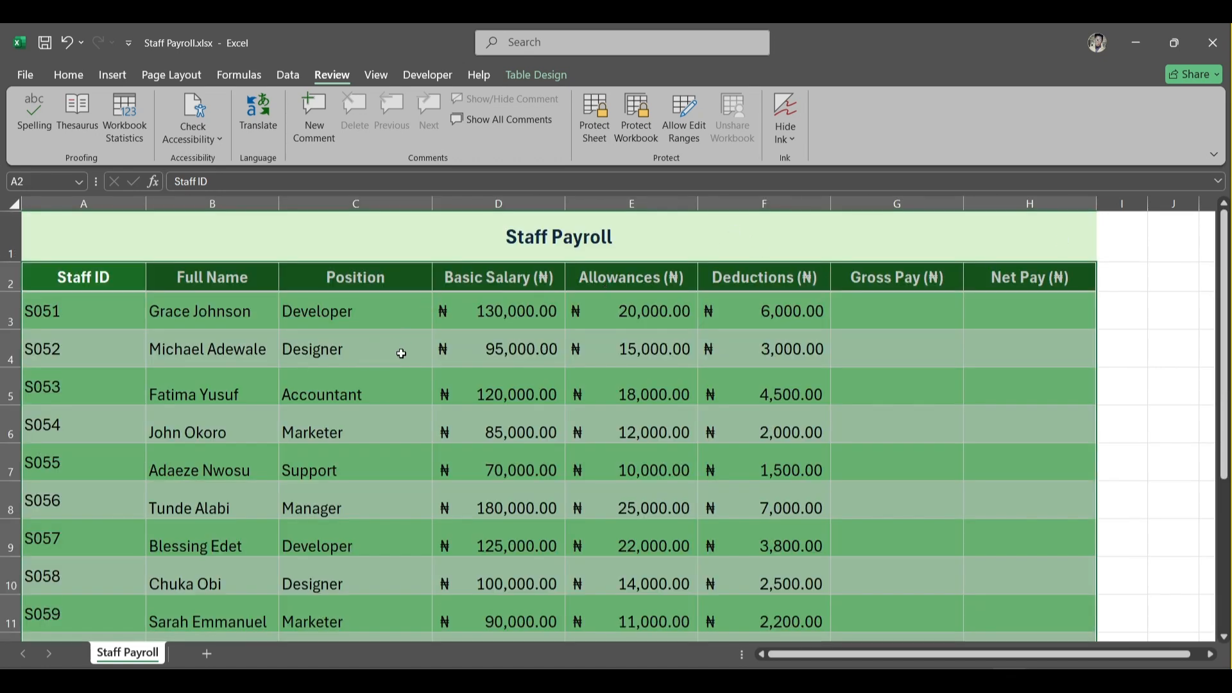
right_click(500, 481)
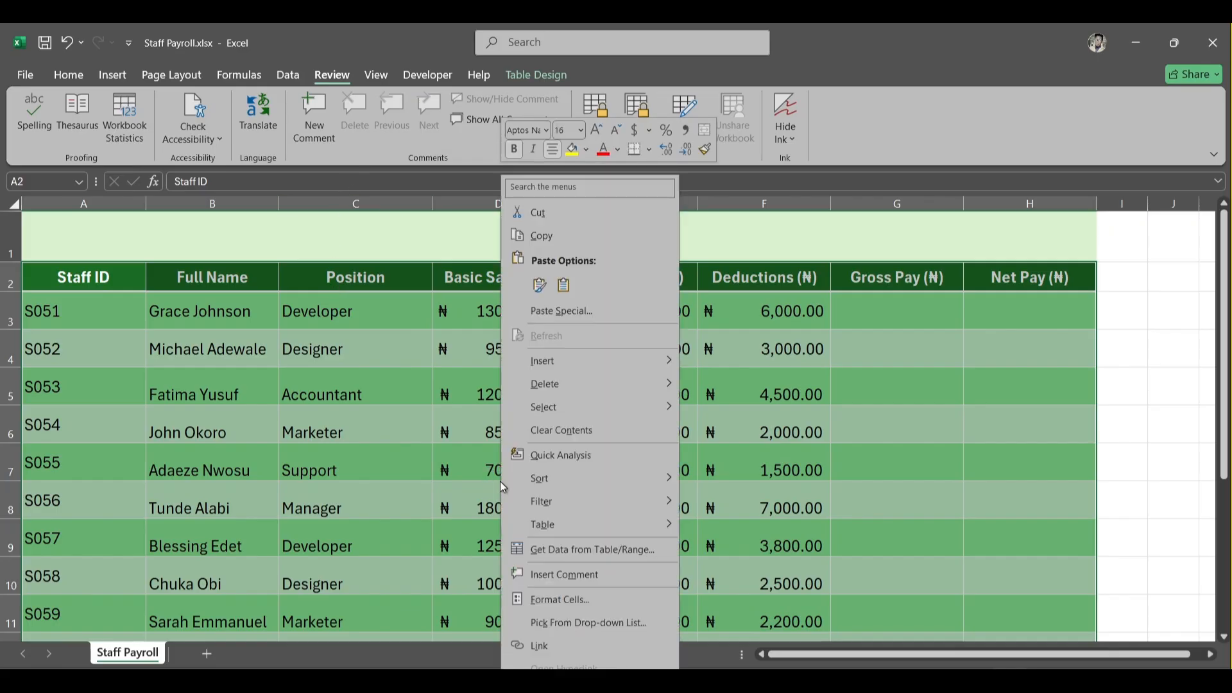
click(560, 599)
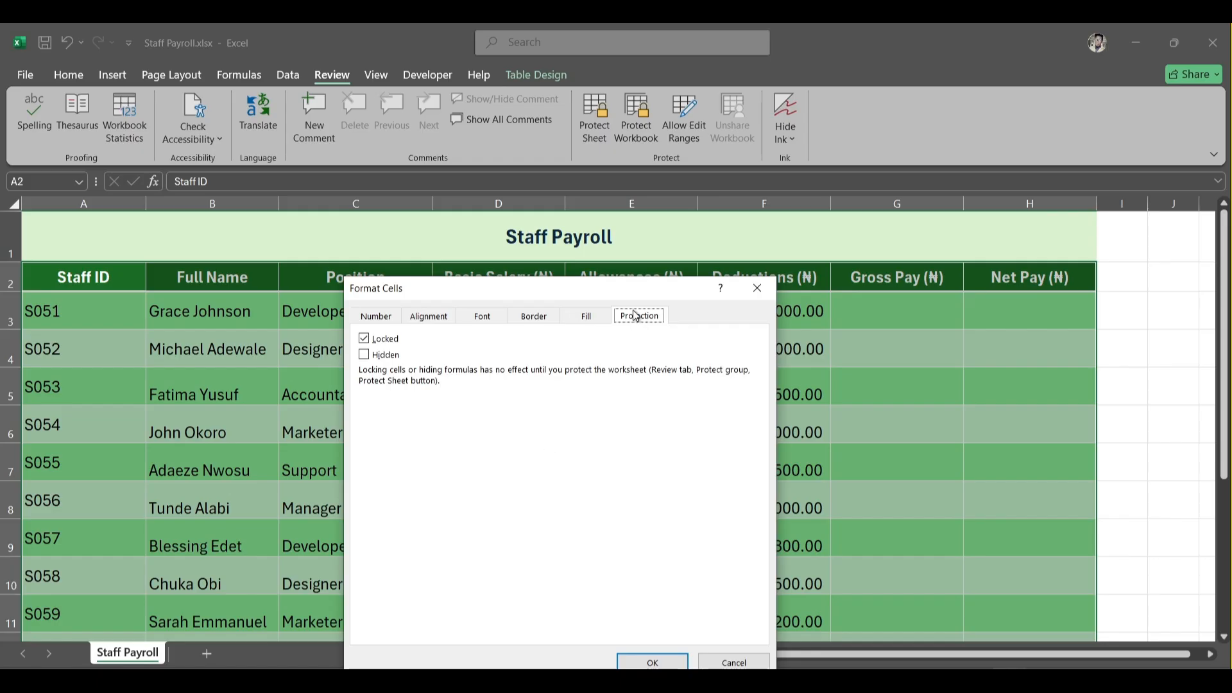
click(364, 339)
click(635, 663)
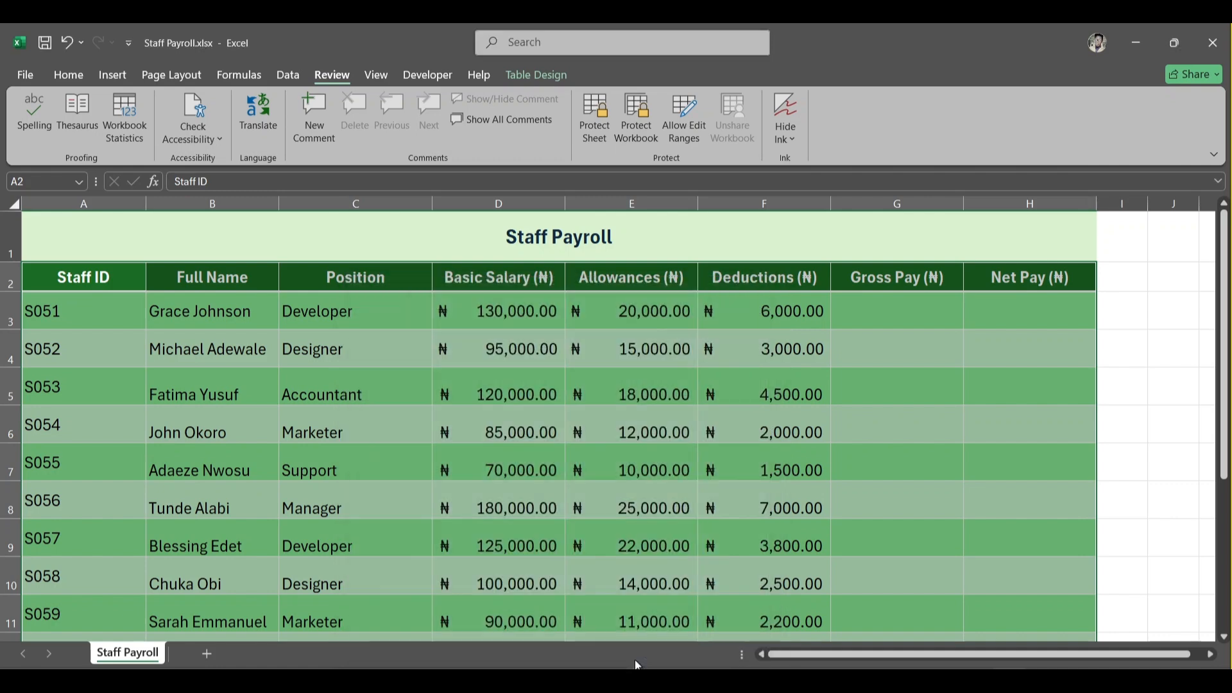
- Lock only the Basic Salary column cells, from the header down to the last staff row
click(594, 490)
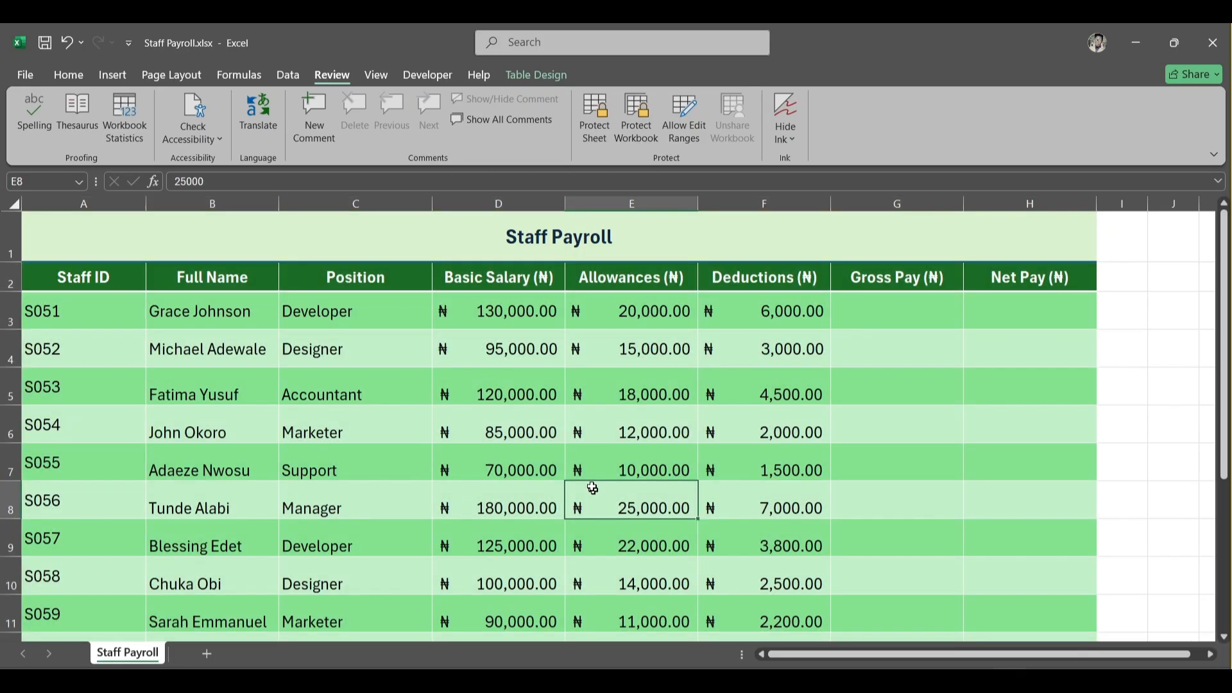
click(494, 277)
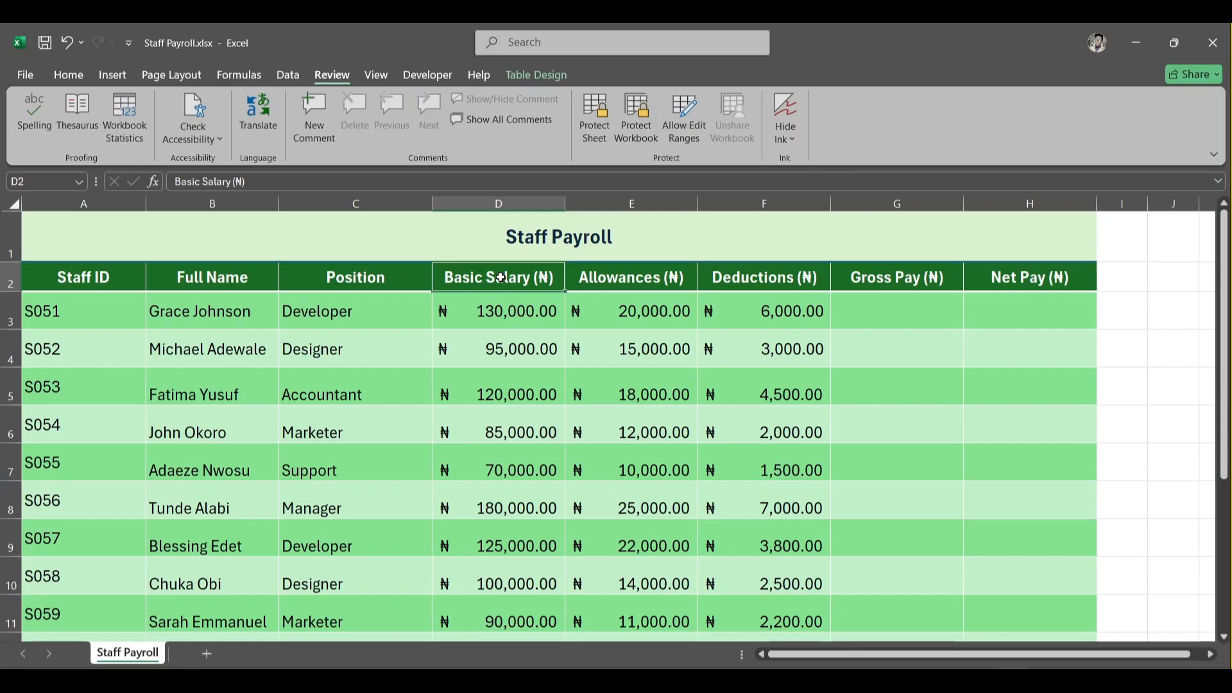
key(ctrl+shift+Down)
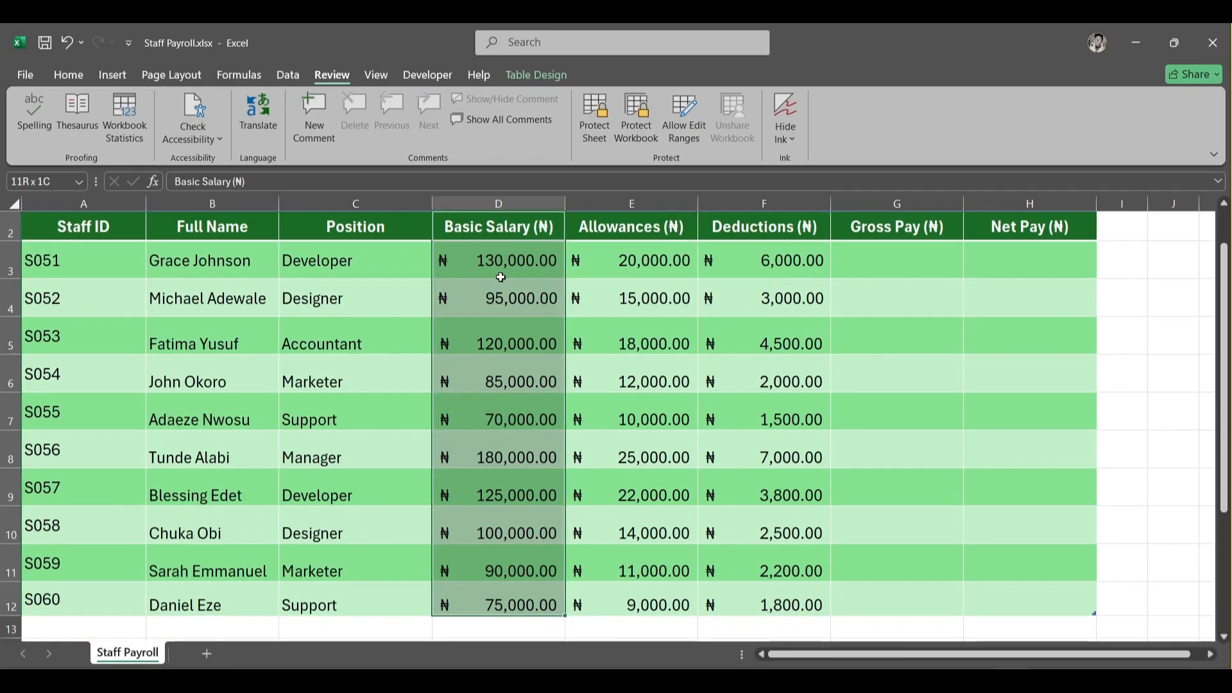
scroll(501, 278, up, 1)
click(504, 274)
drag(504, 274, 512, 605)
scroll(511, 605, up, 1)
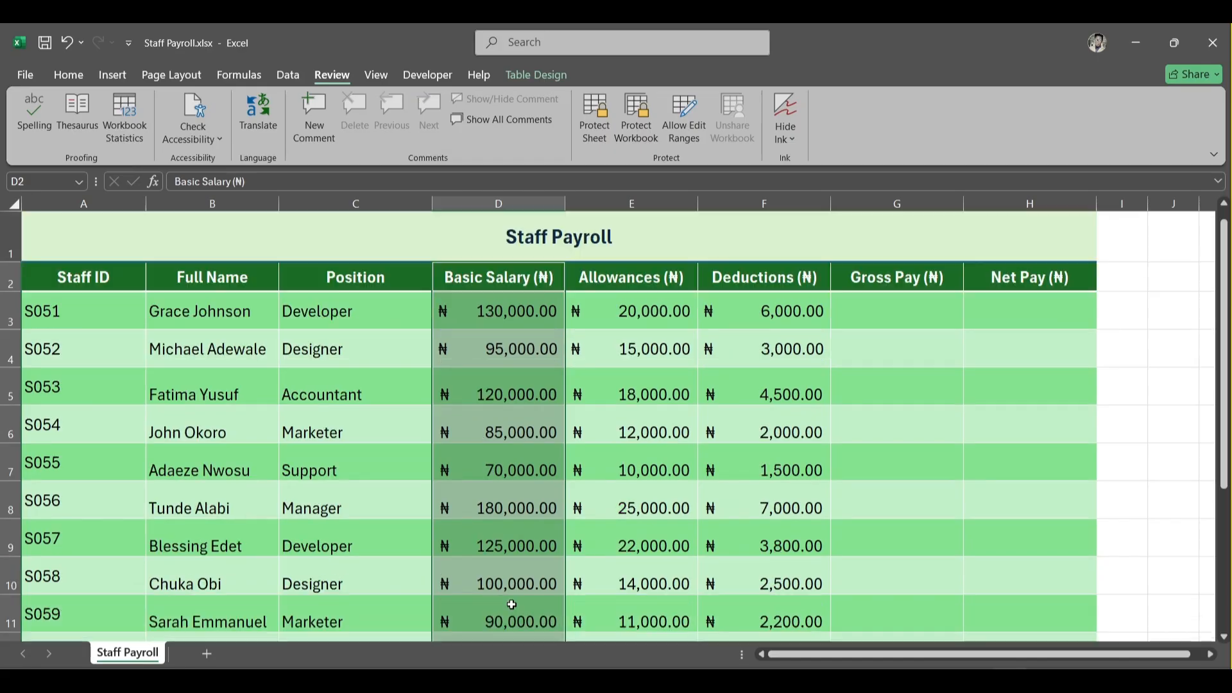
click(499, 274)
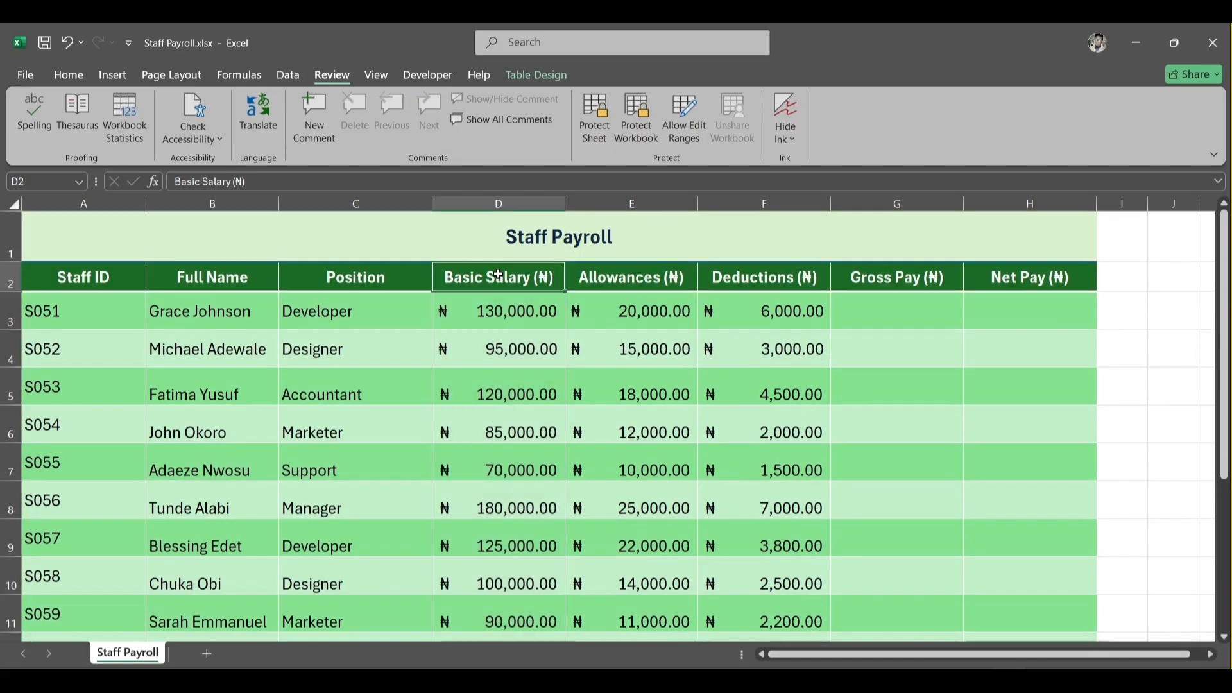
drag(499, 274, 503, 604)
scroll(499, 274, up, 1)
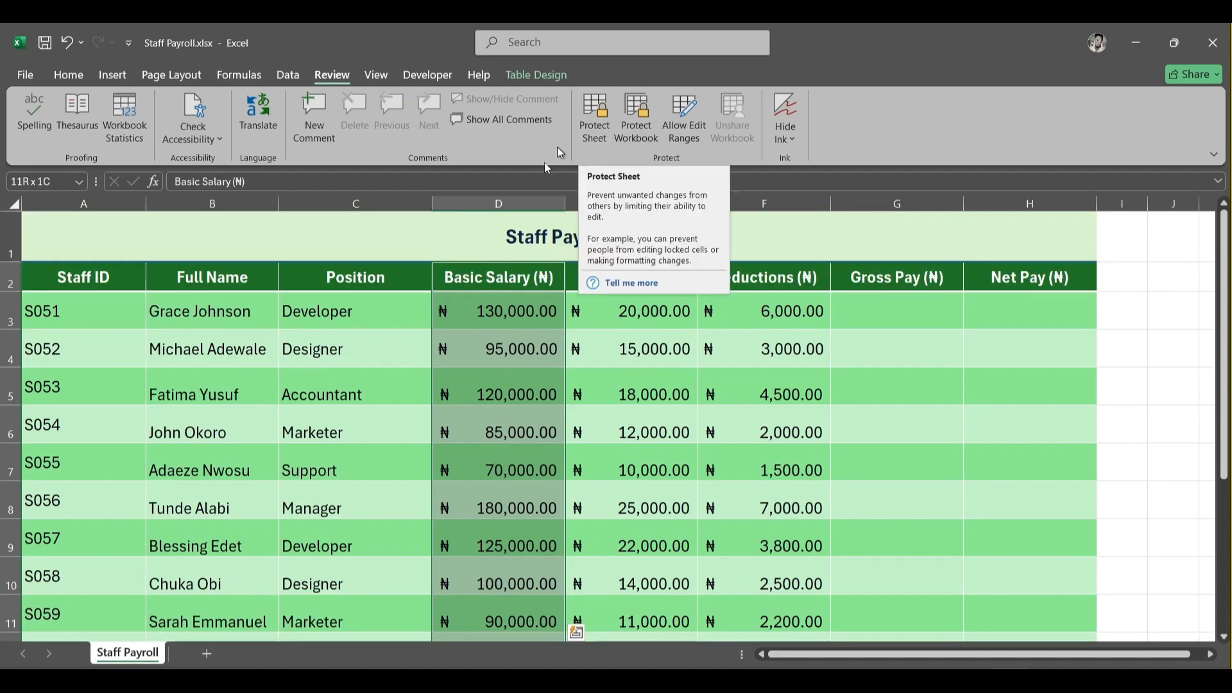
right_click(506, 413)
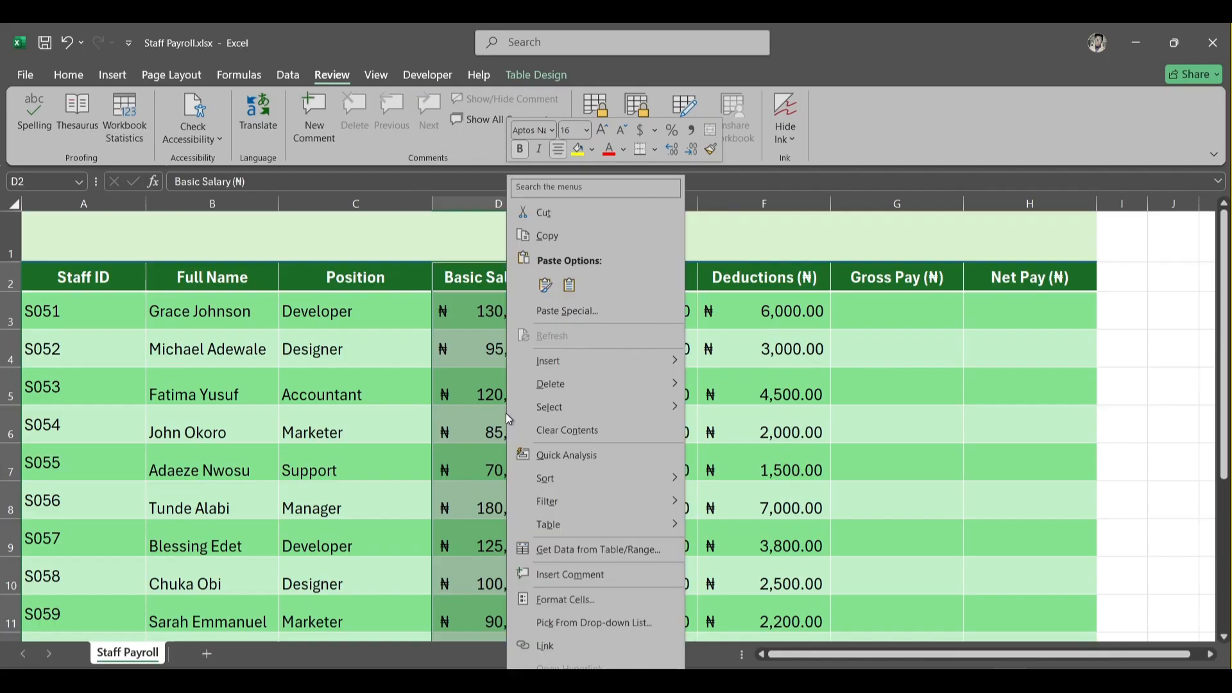
click(561, 594)
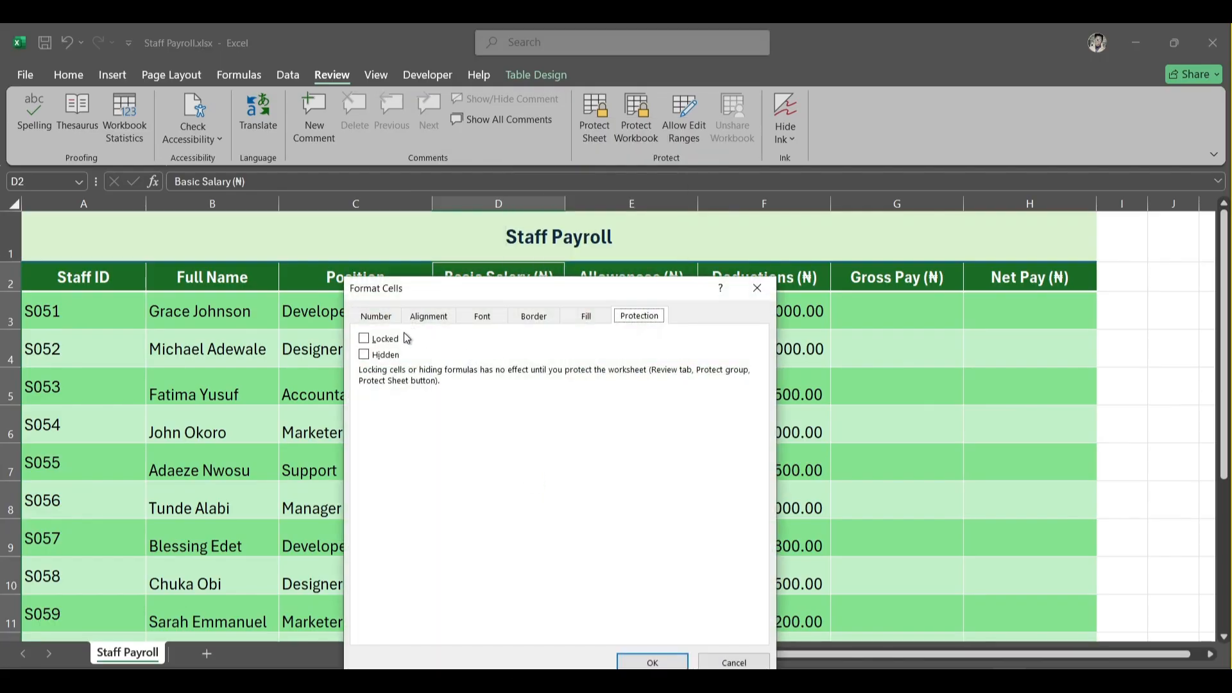
click(364, 338)
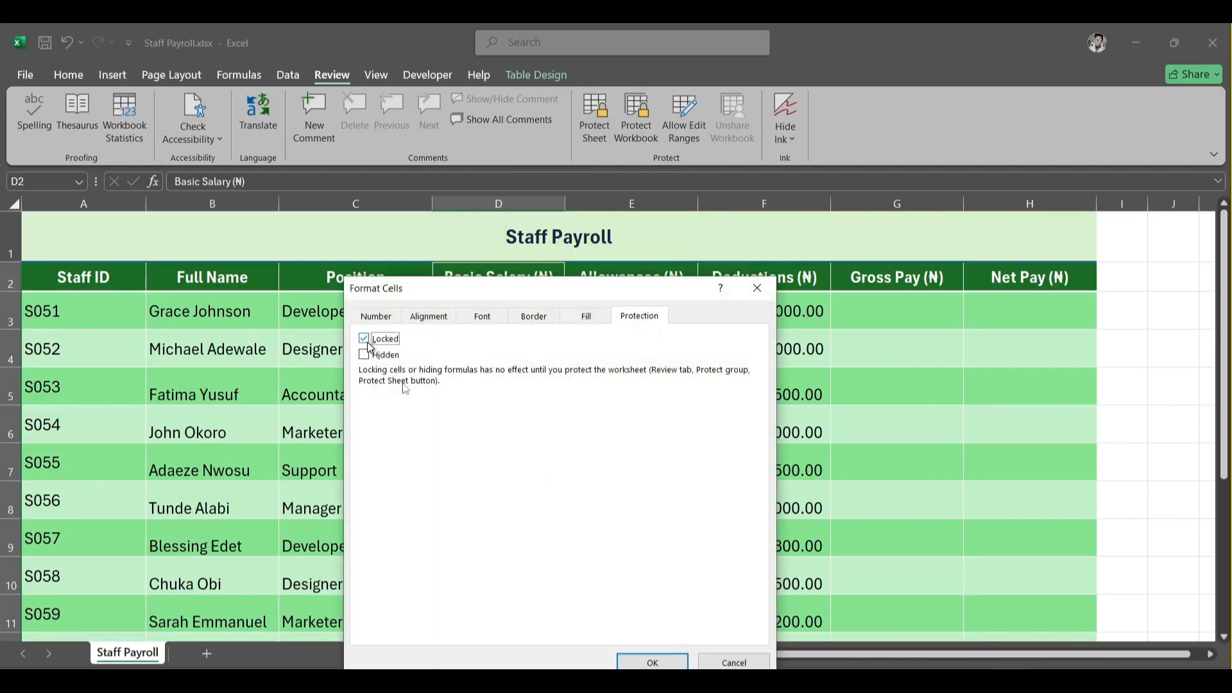
click(651, 664)
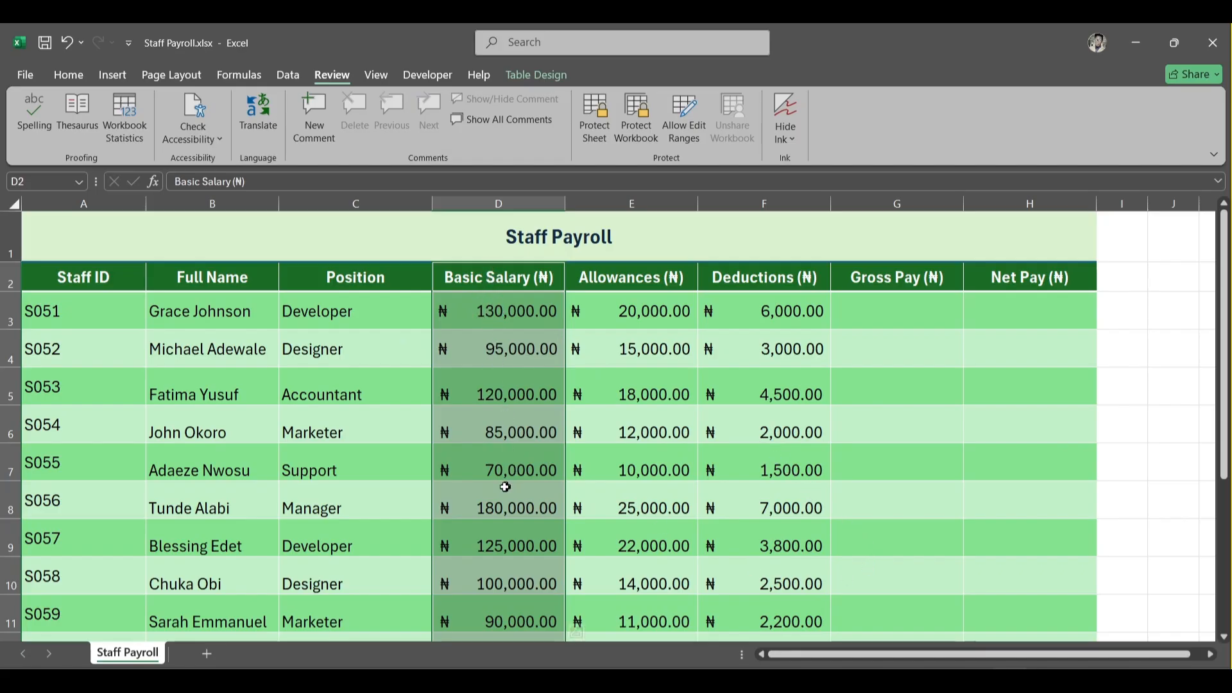
click(518, 363)
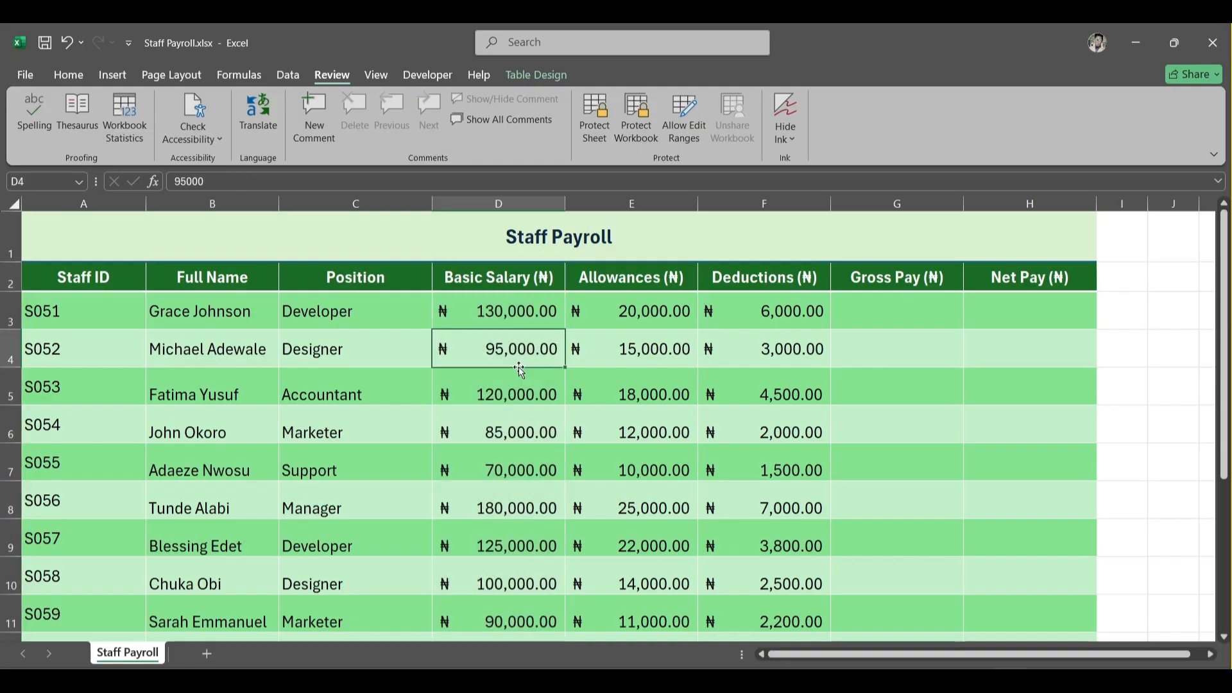
click(590, 123)
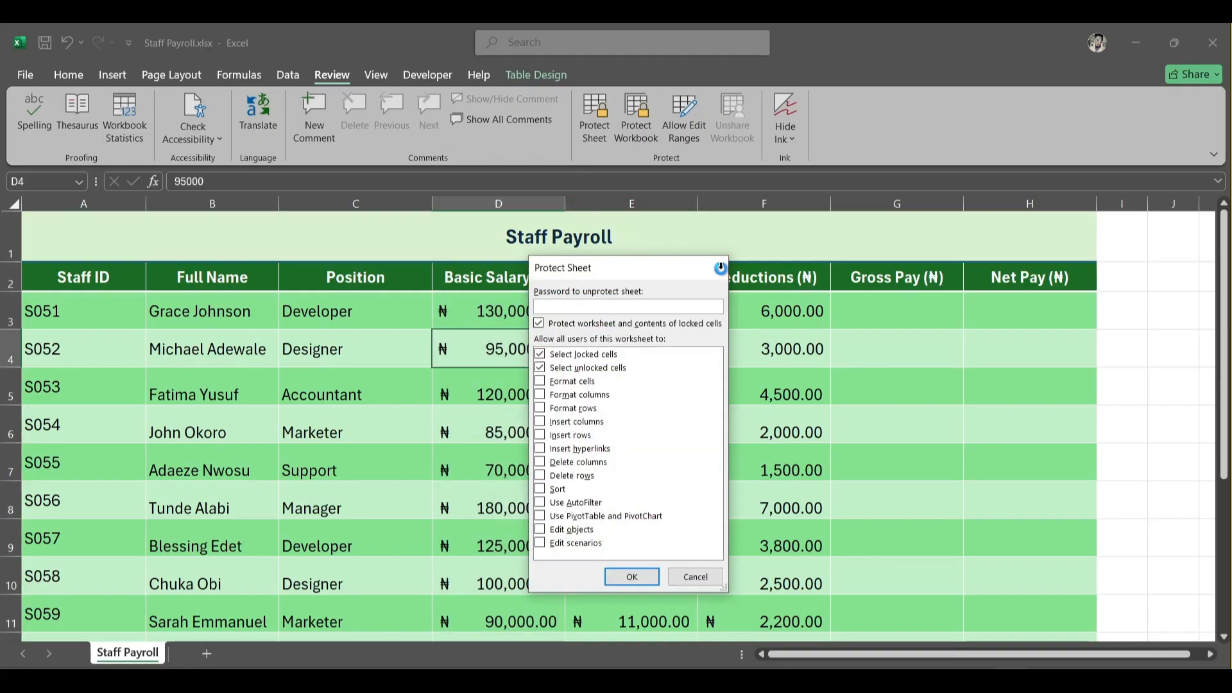
click(722, 270)
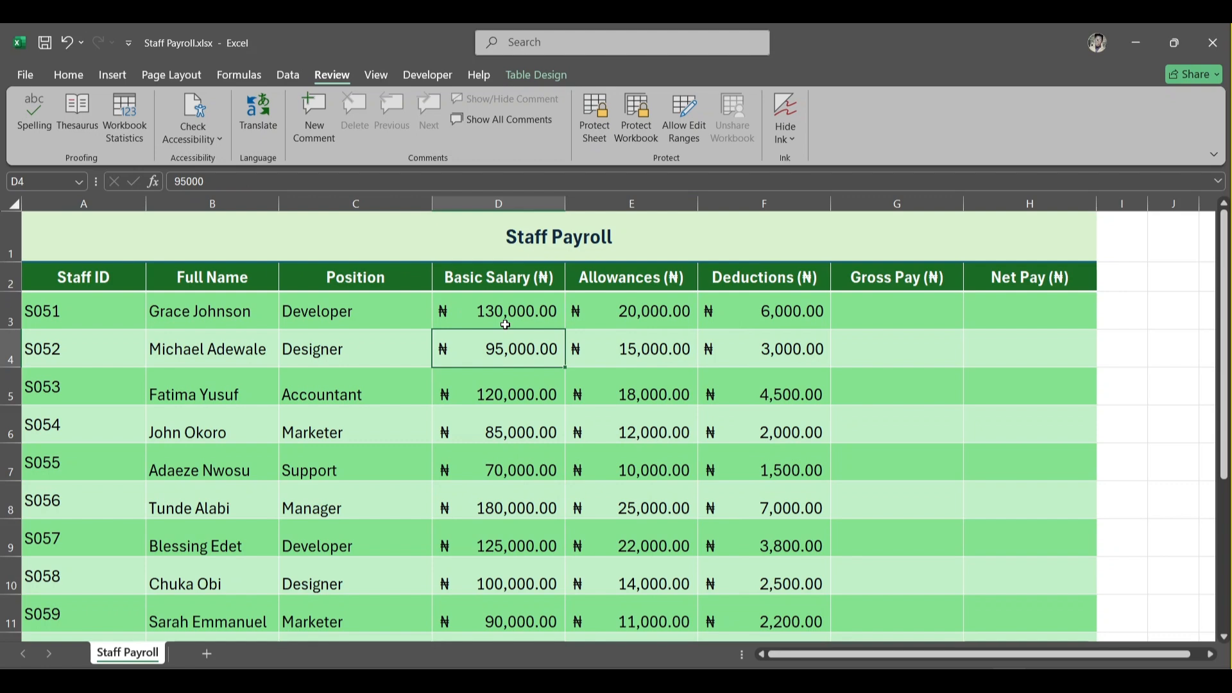
- Protect the sheet with a password, re-entering the password to confirm it
click(594, 120)
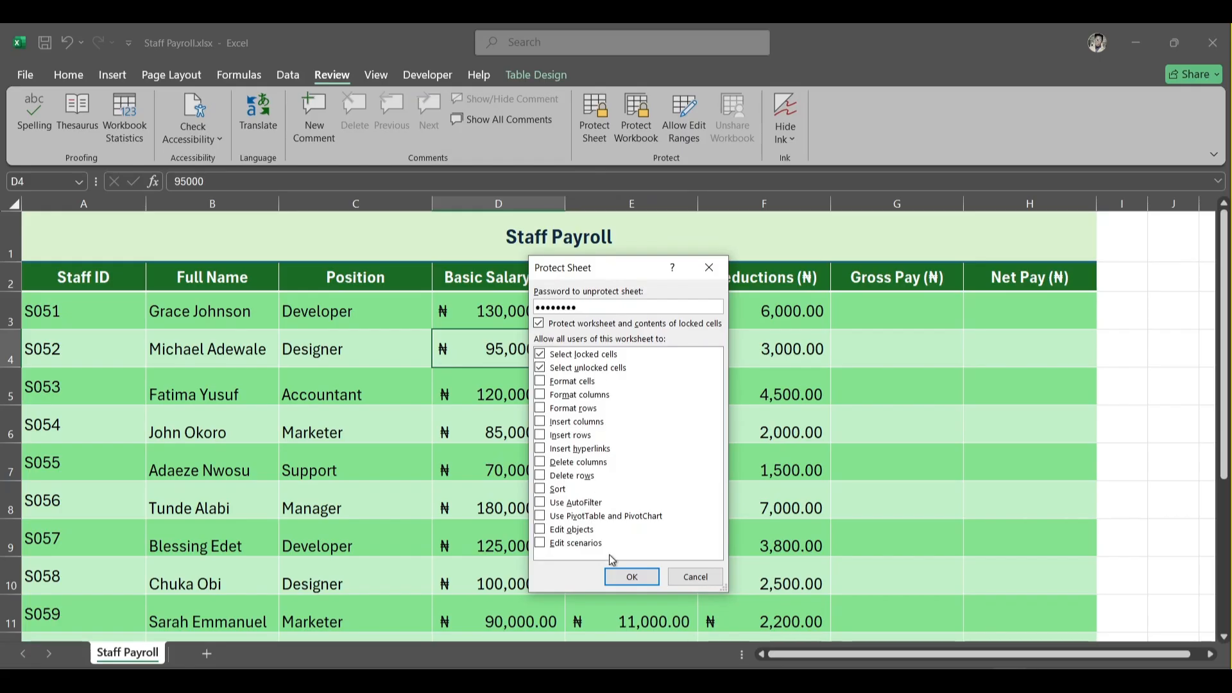
click(628, 578)
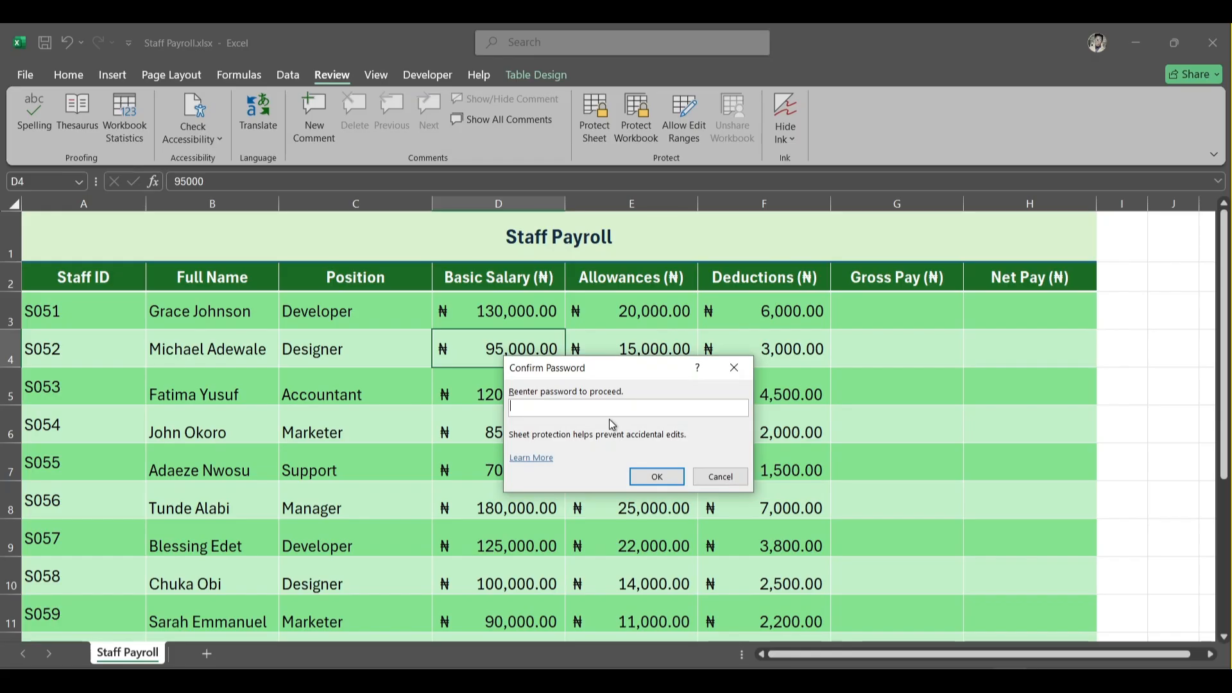
text(•••••)
click(655, 477)
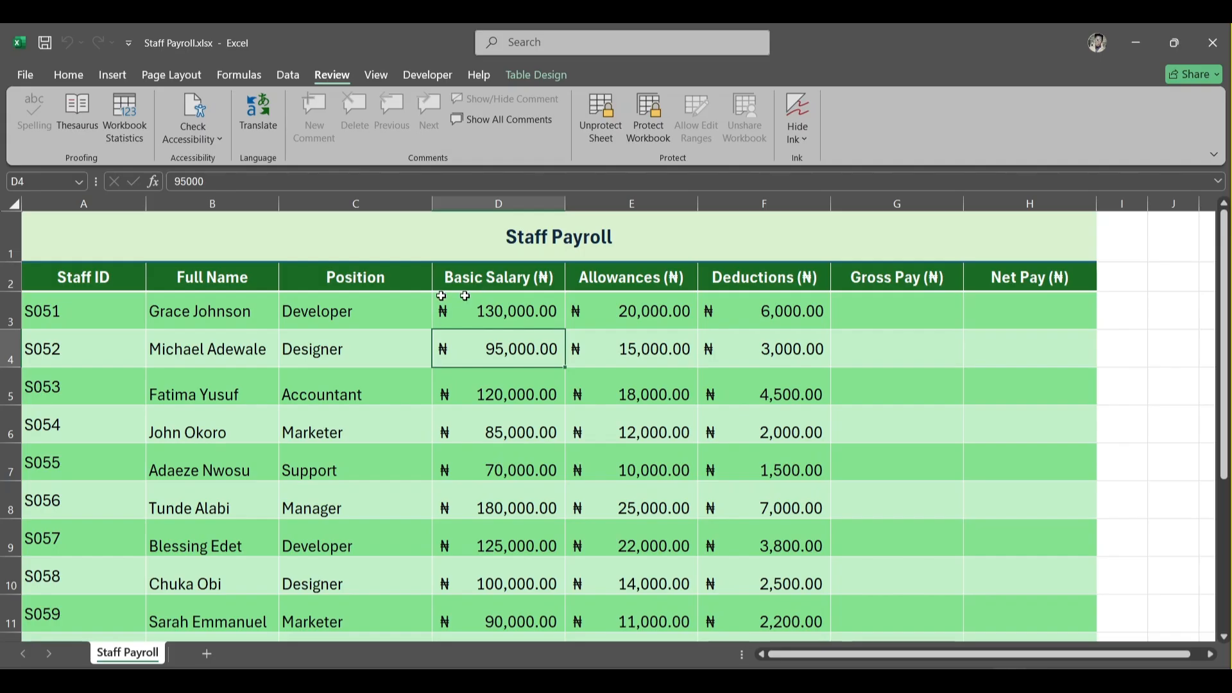
- Set the S051 allowance to 30,000 in the unlocked Allowances column
drag(494, 277, 505, 542)
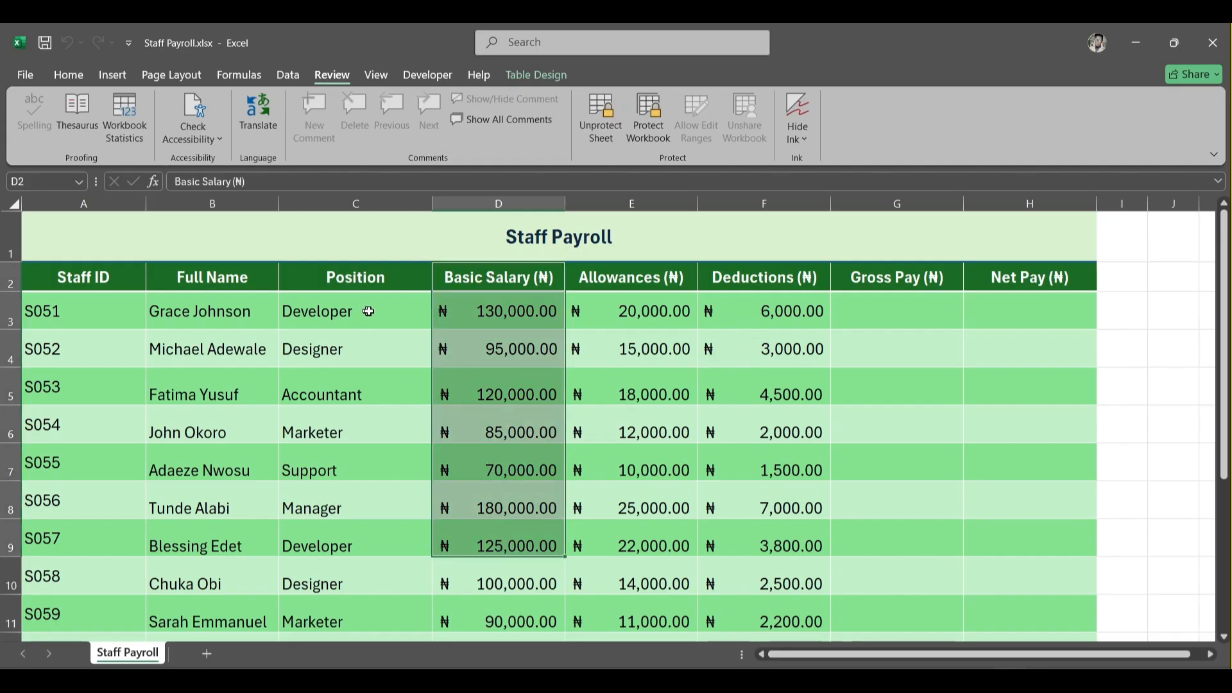
double_click(613, 313)
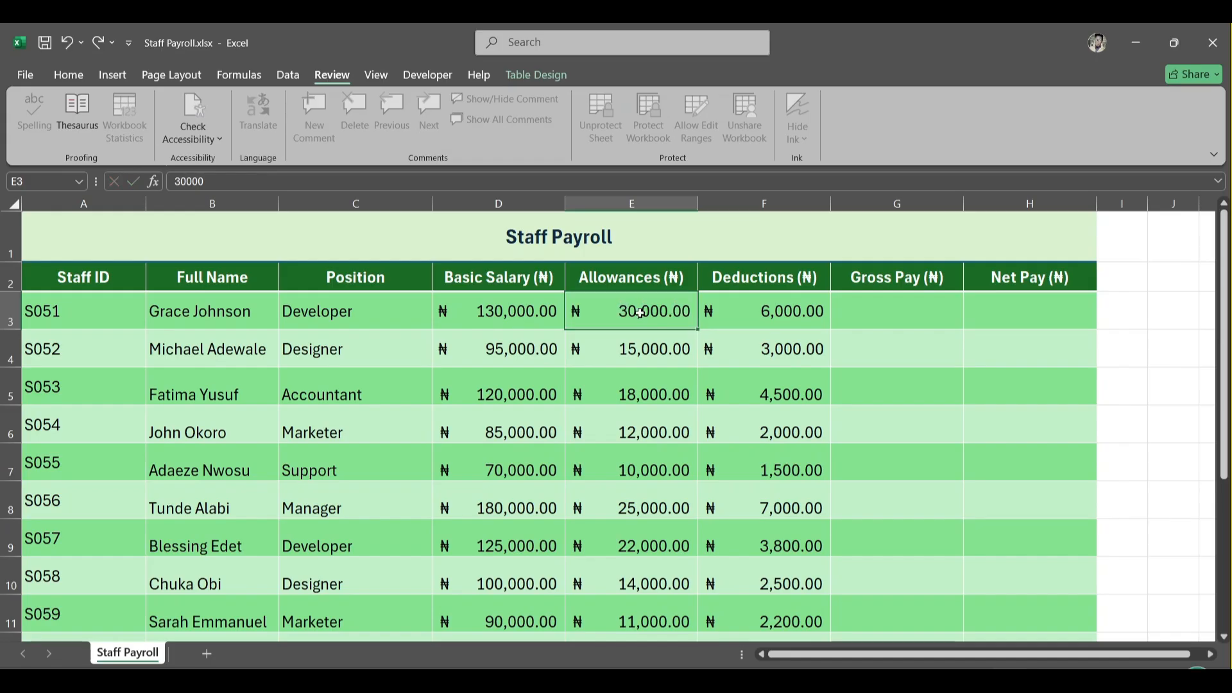
key(Return)
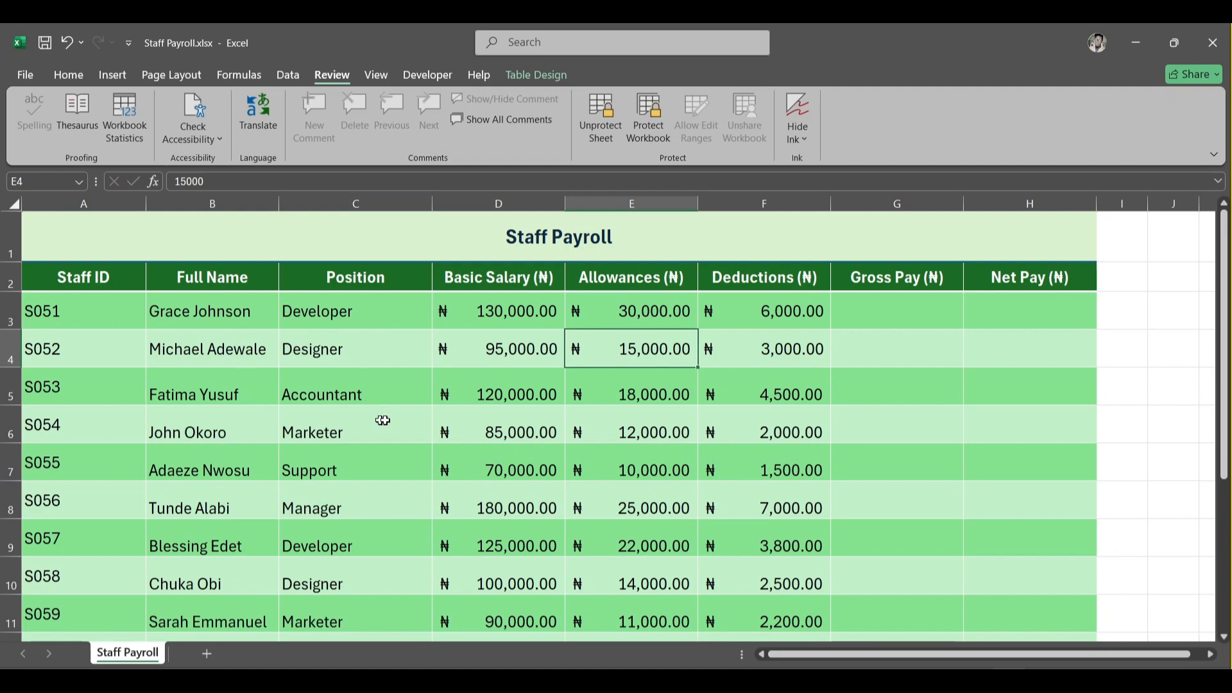
- Try to edit the S051 basic salary cell, dismiss the protection warning, and reselect the Basic Salary column
double_click(511, 311)
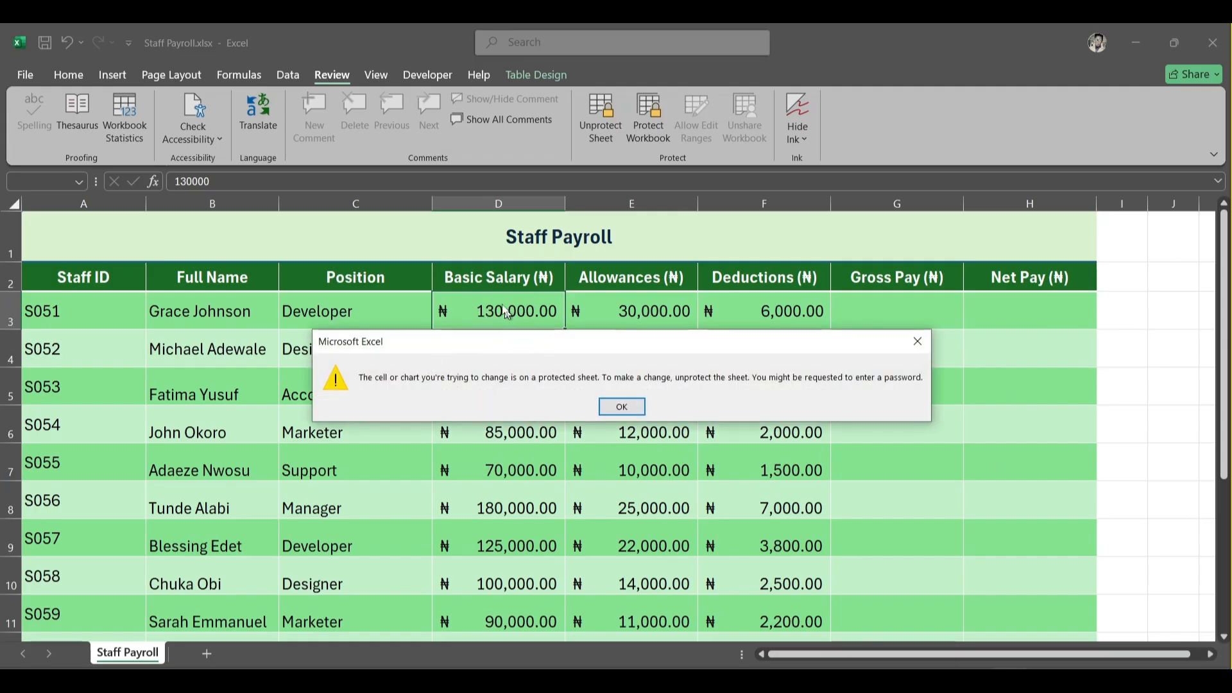
click(617, 409)
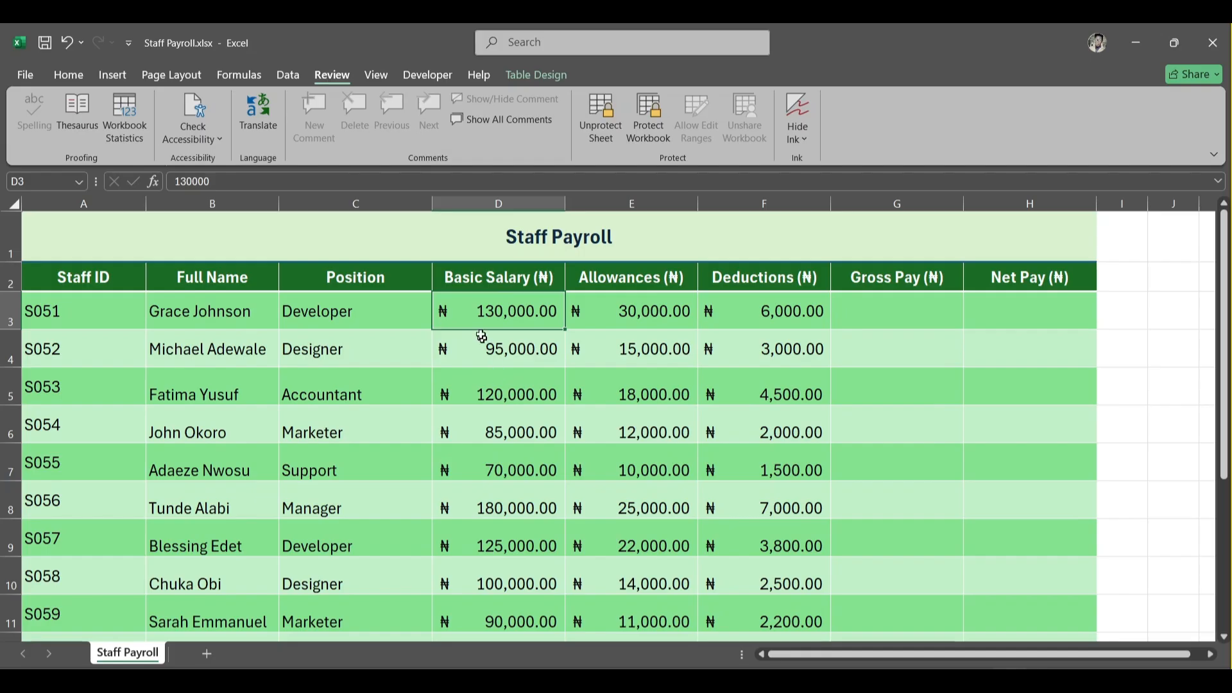
drag(504, 277, 514, 615)
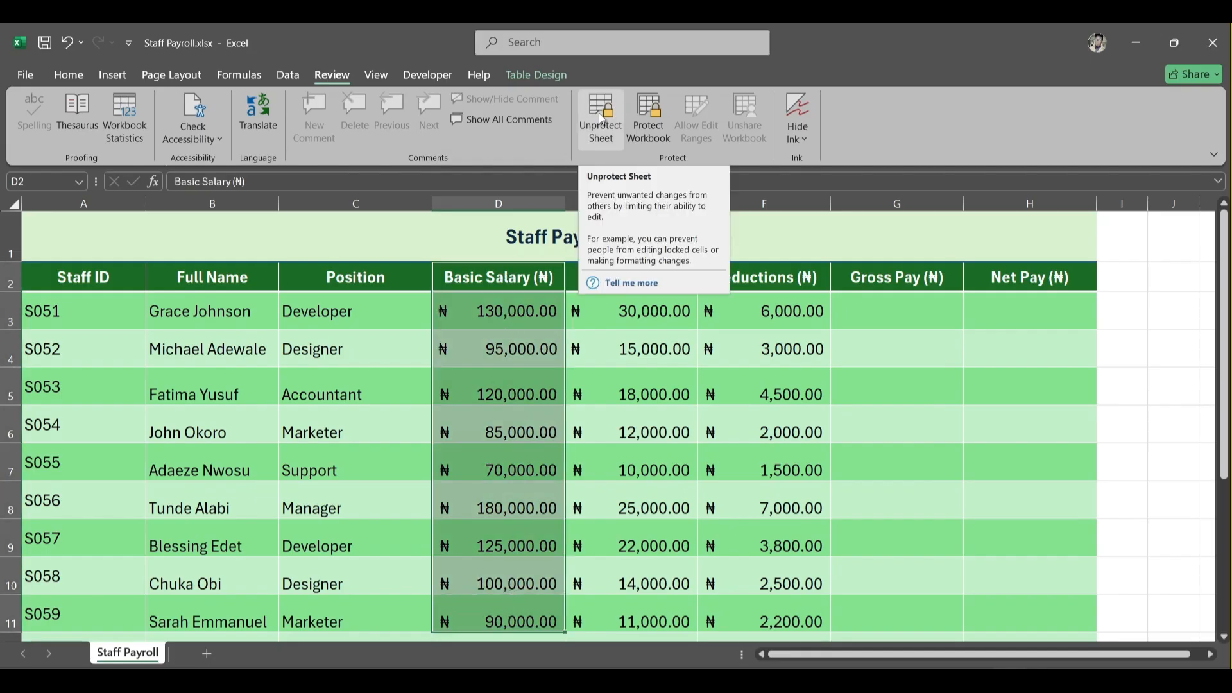
click(503, 379)
drag(495, 277, 499, 607)
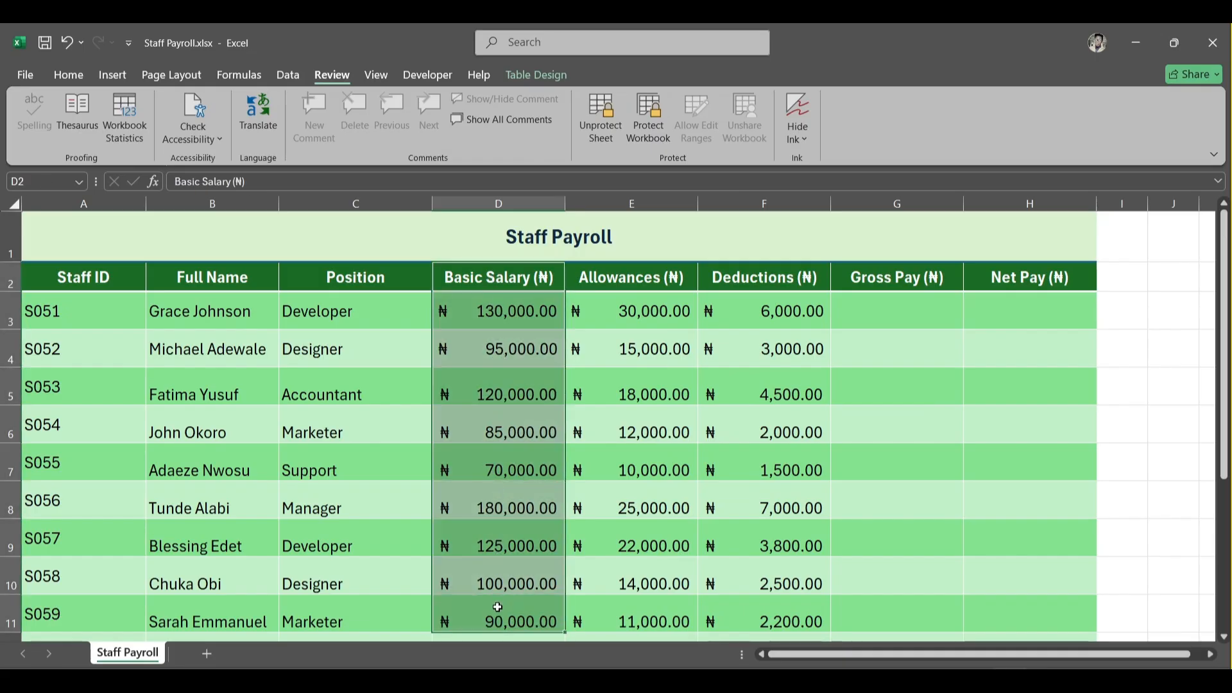
click(499, 412)
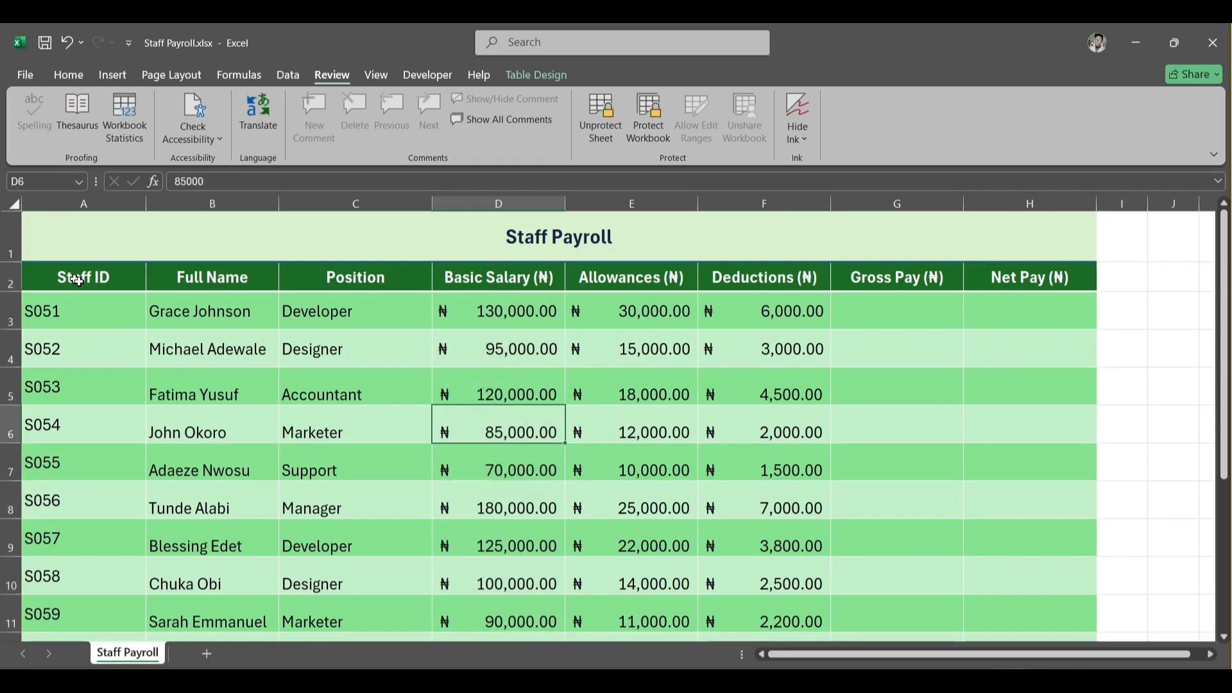
- Check the cell formatting options available for the whole table on the protected sheet
drag(77, 283, 975, 636)
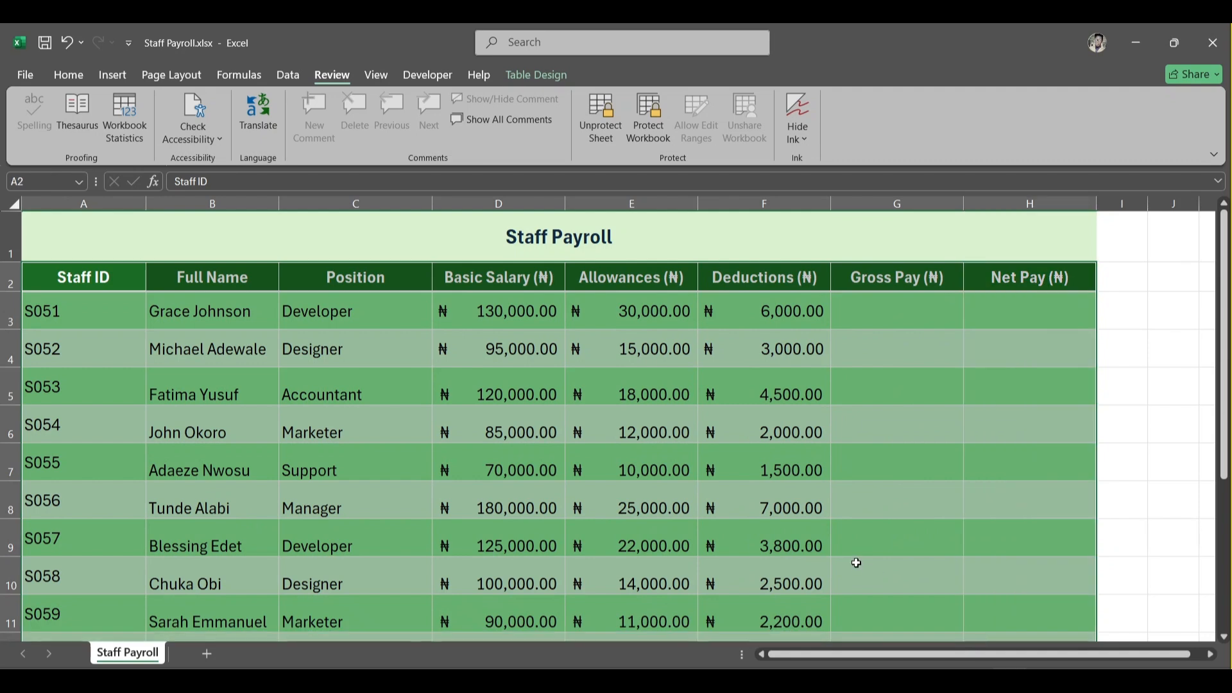
right_click(856, 563)
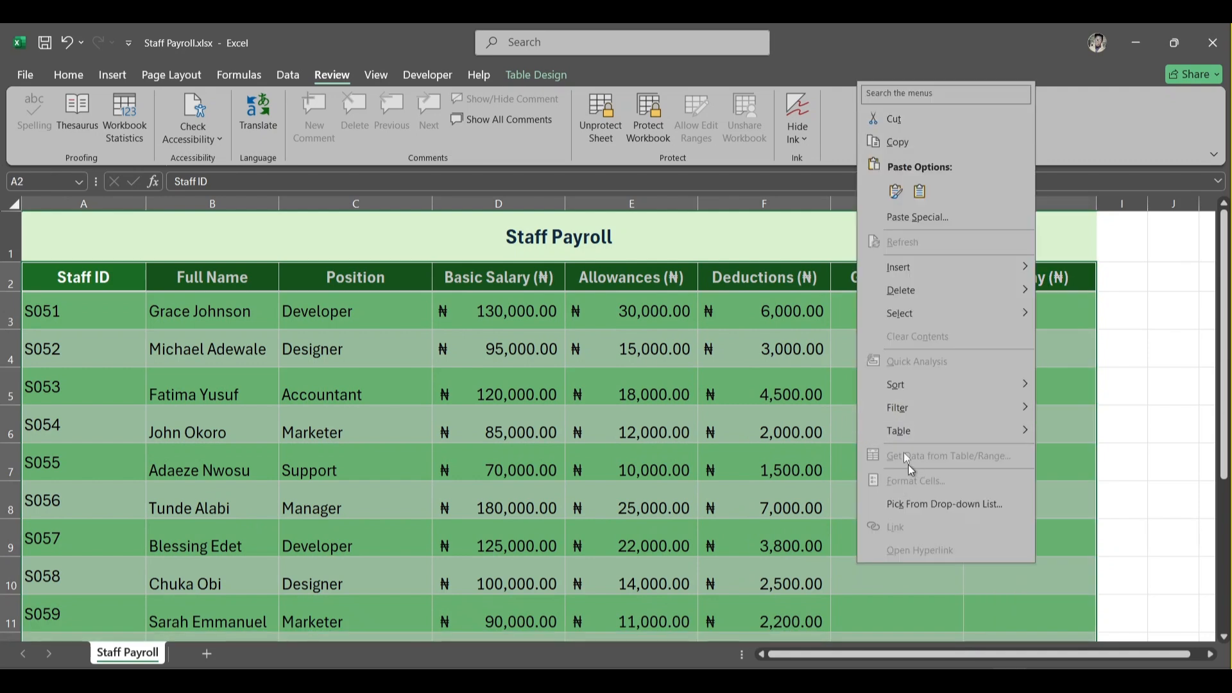
click(781, 486)
click(891, 434)
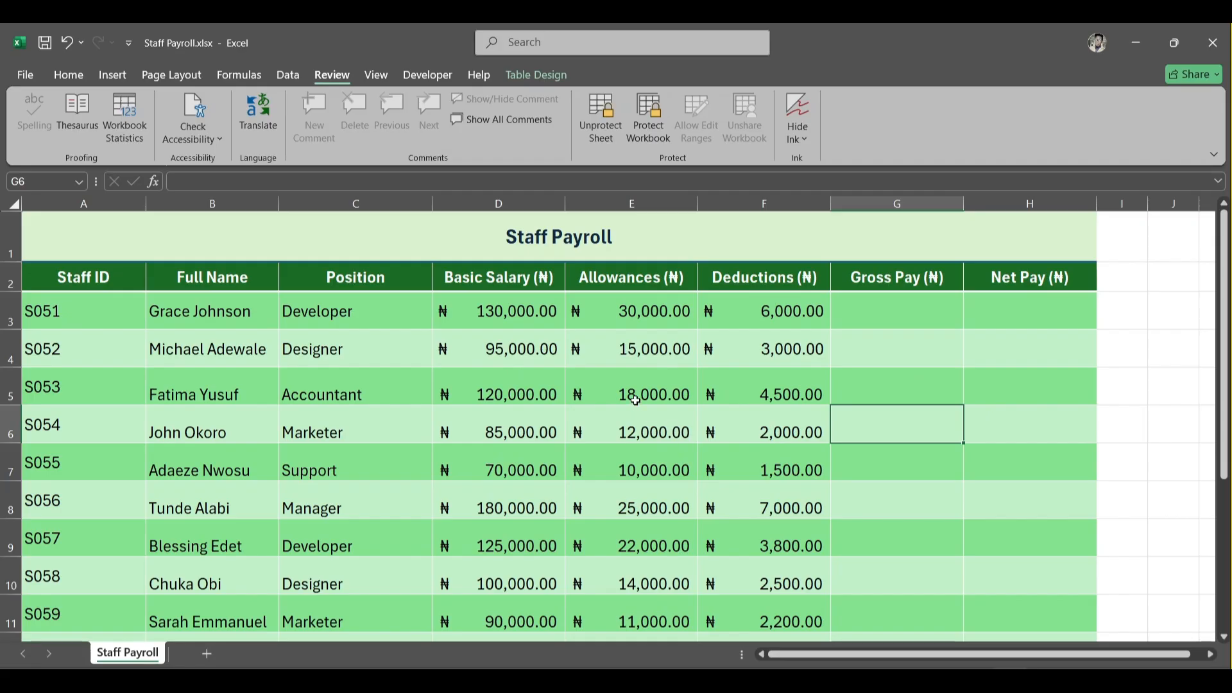
- Select the Basic Salary column and check which shortcut menu options are available on the protected sheet
drag(511, 281, 530, 619)
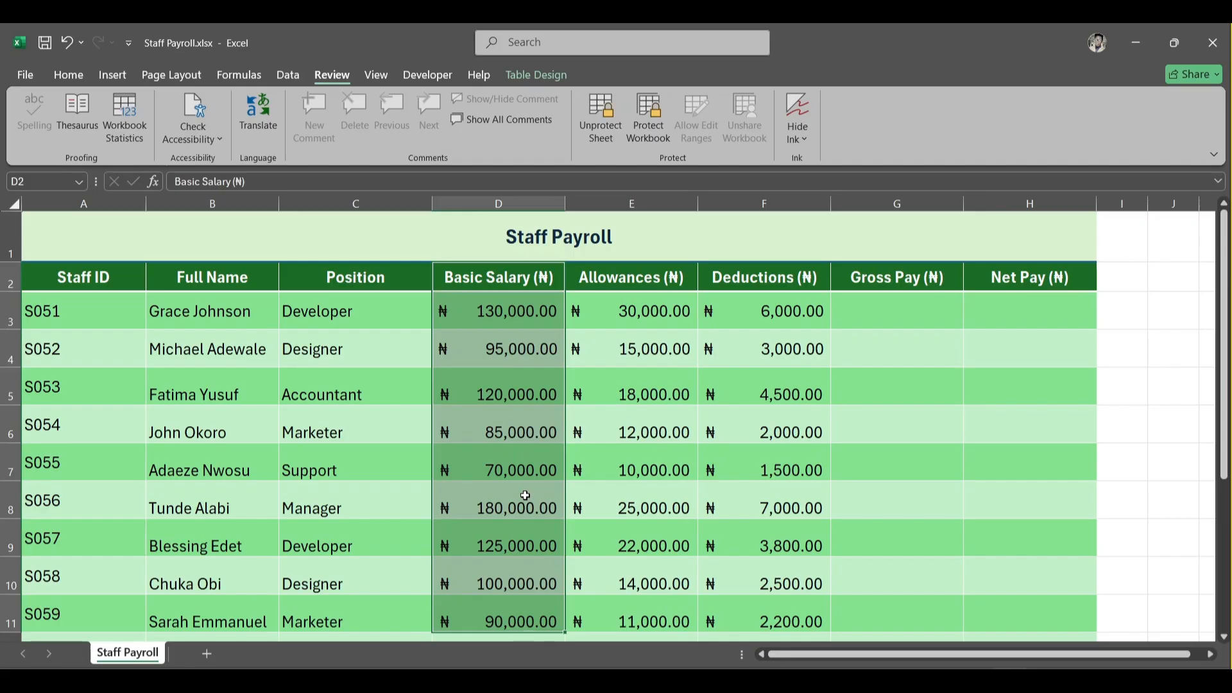
right_click(525, 495)
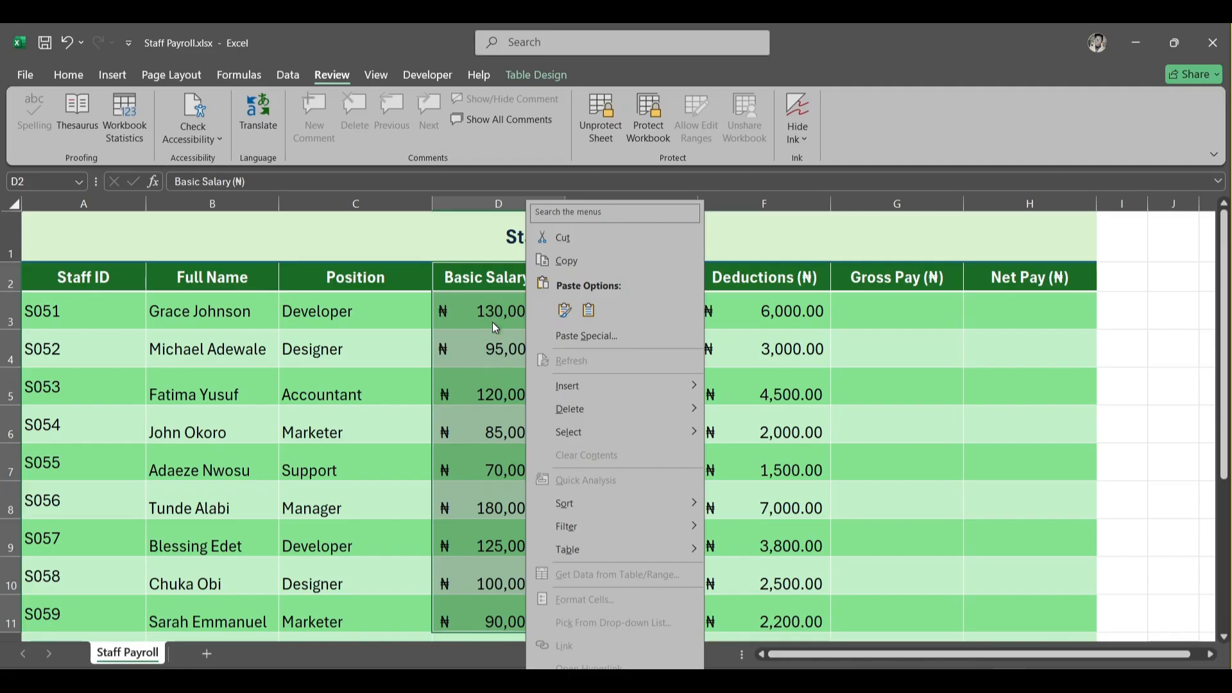
key(Escape)
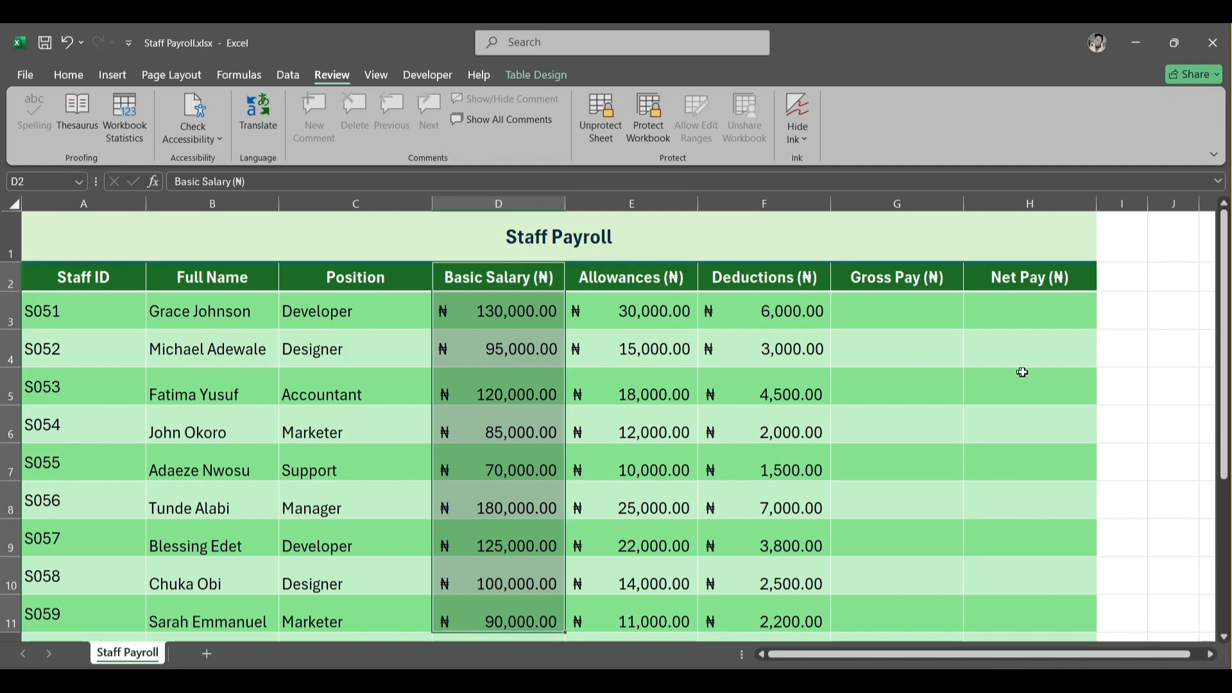
- Try to edit an empty cell beside the table and dismiss the protection warning
click(1111, 391)
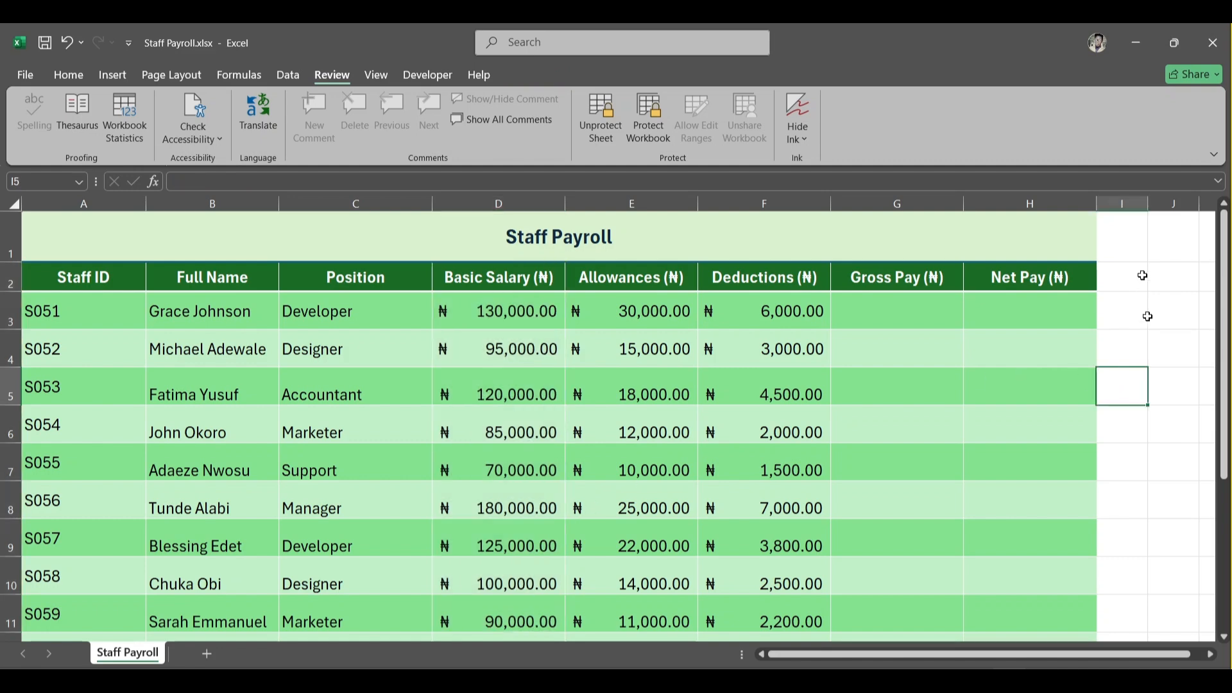
double_click(1168, 384)
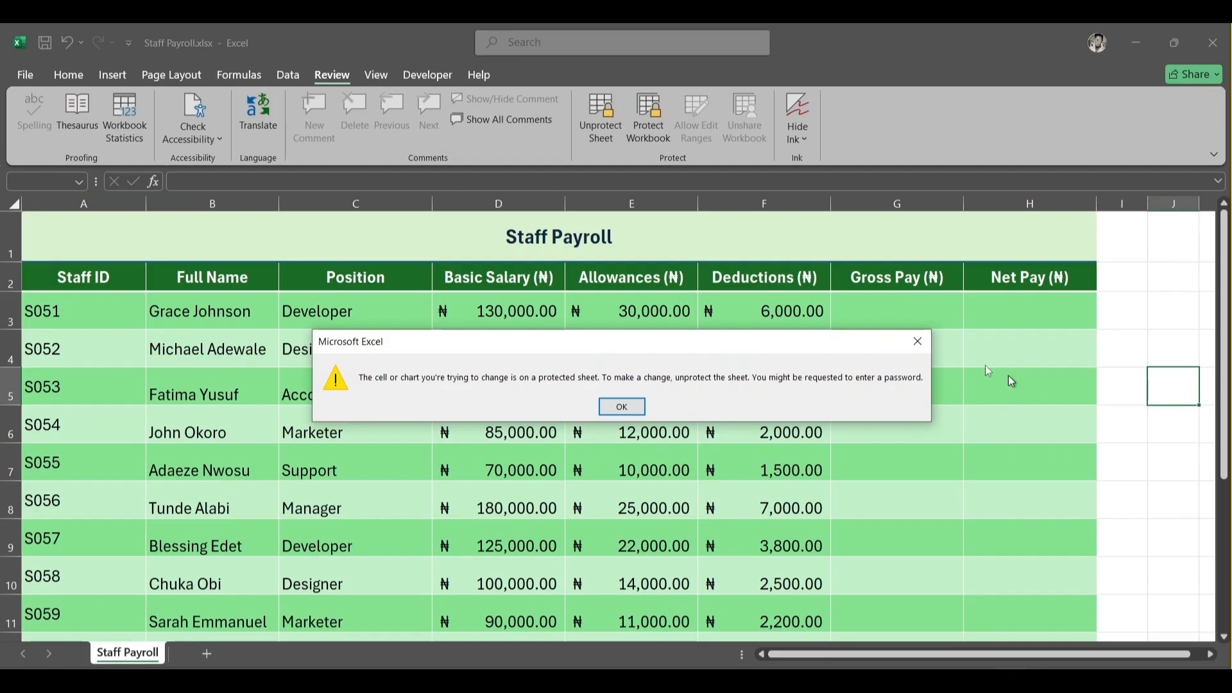
click(918, 341)
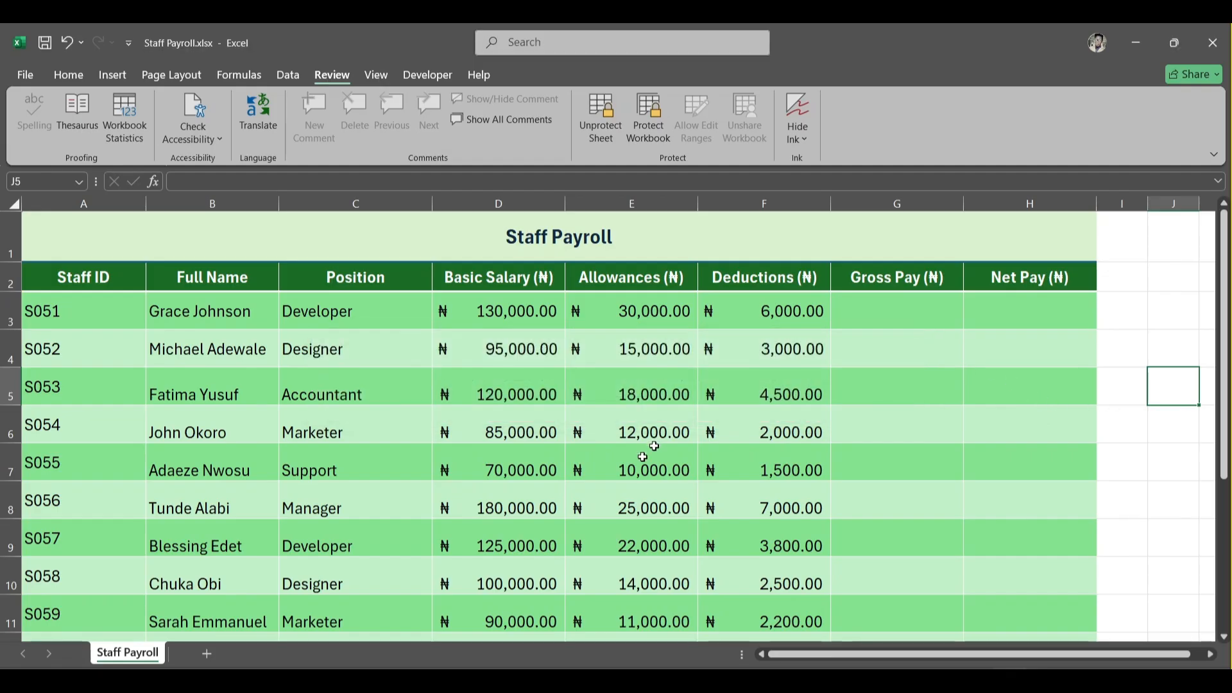
- Unprotect the sheet by entering the sheet password
click(607, 108)
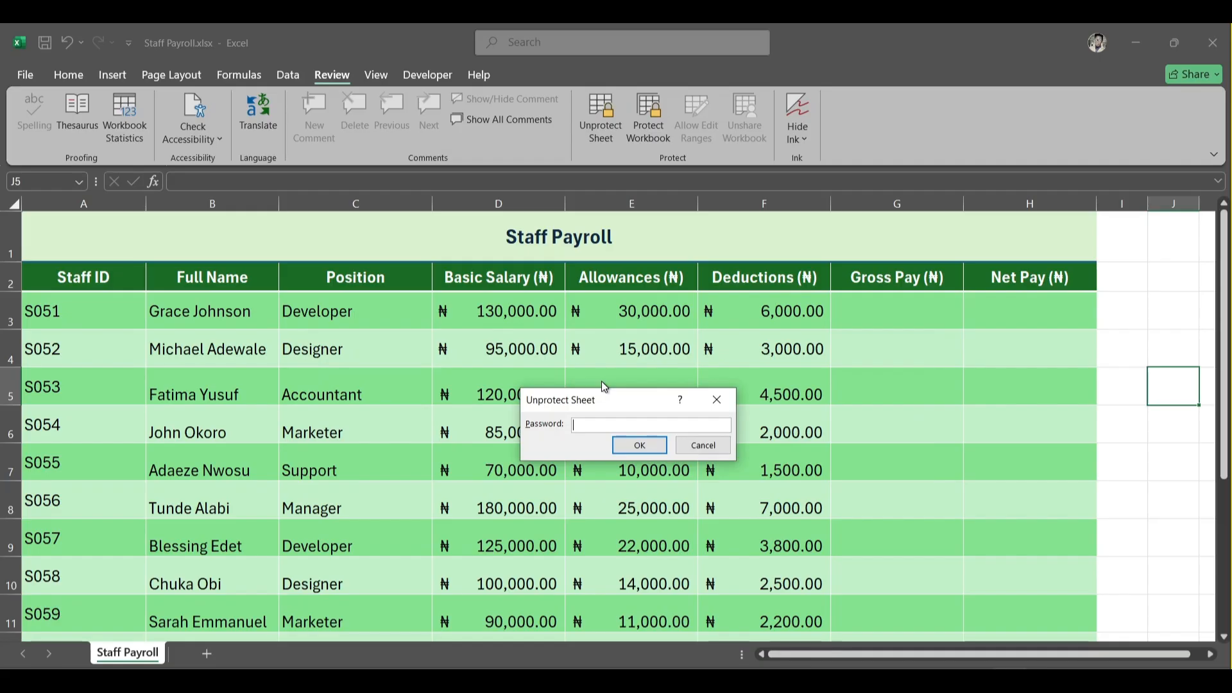
text(12345678)
click(636, 446)
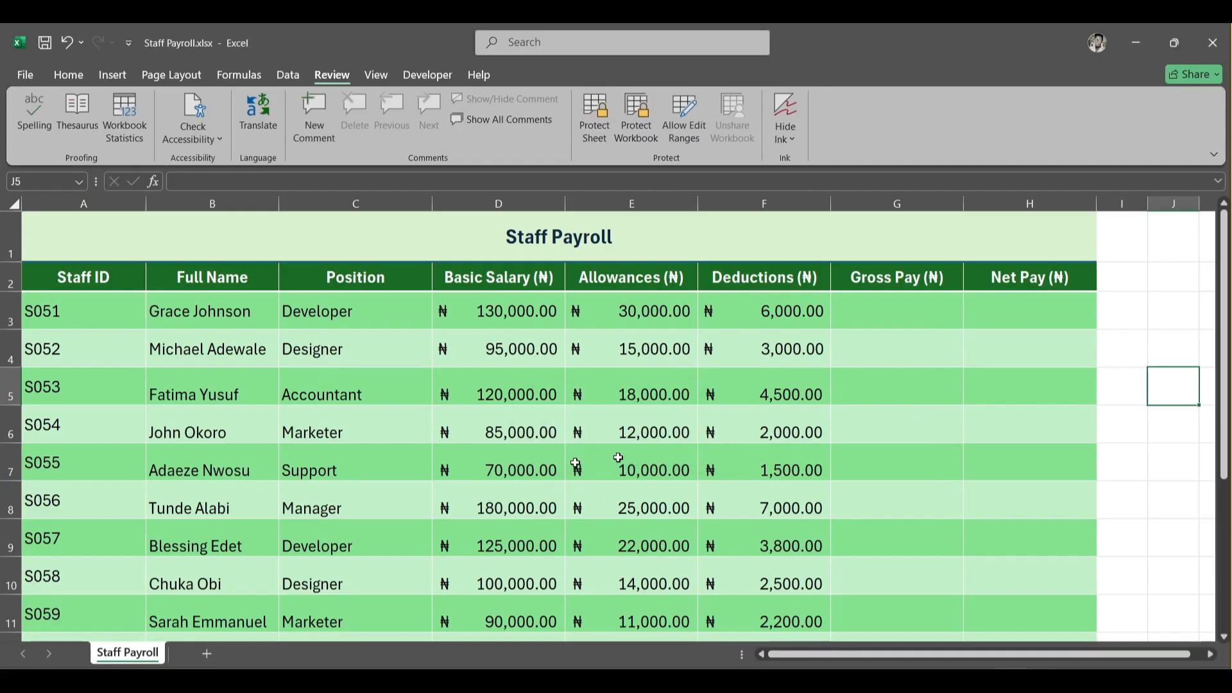
- Test editing the S053 basic salary cell on the unprotected sheet, then select the Basic Salary values
double_click(500, 383)
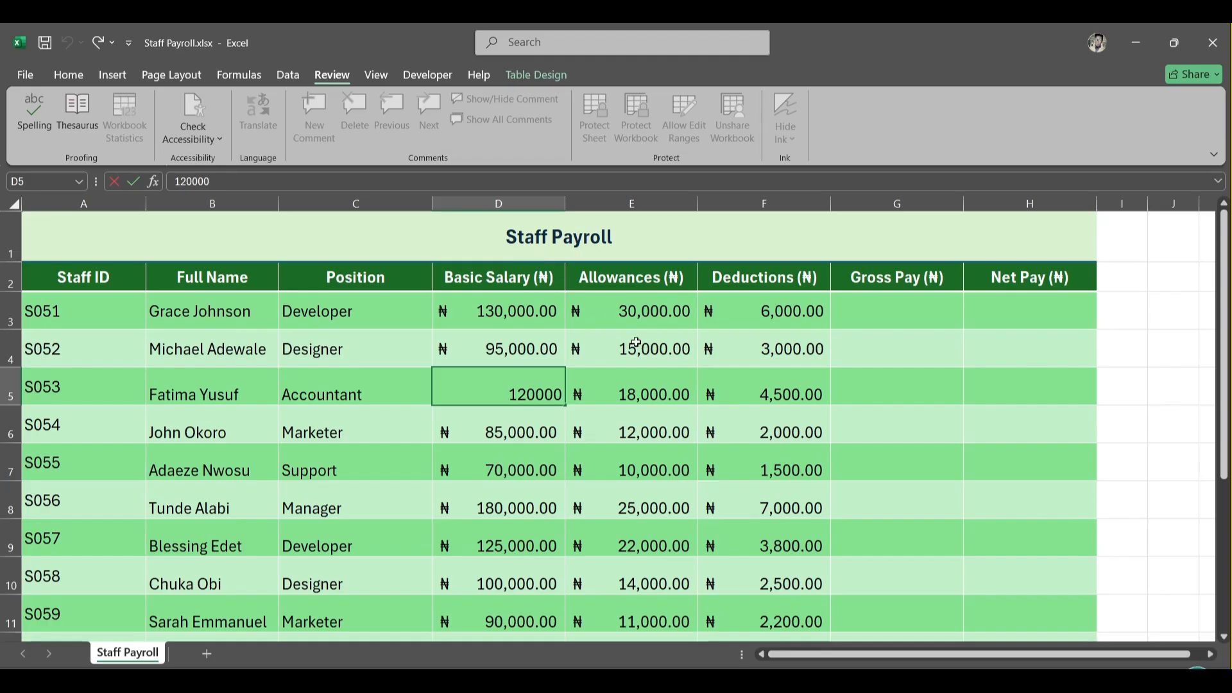
key(Return)
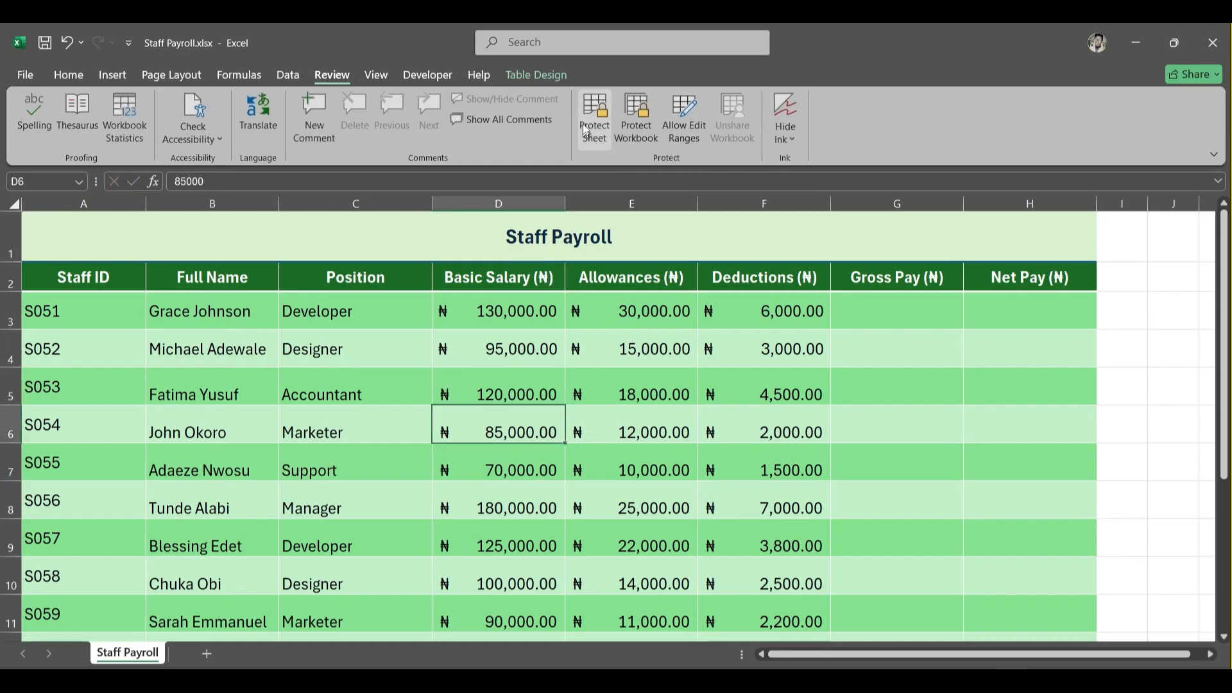
drag(503, 311, 510, 603)
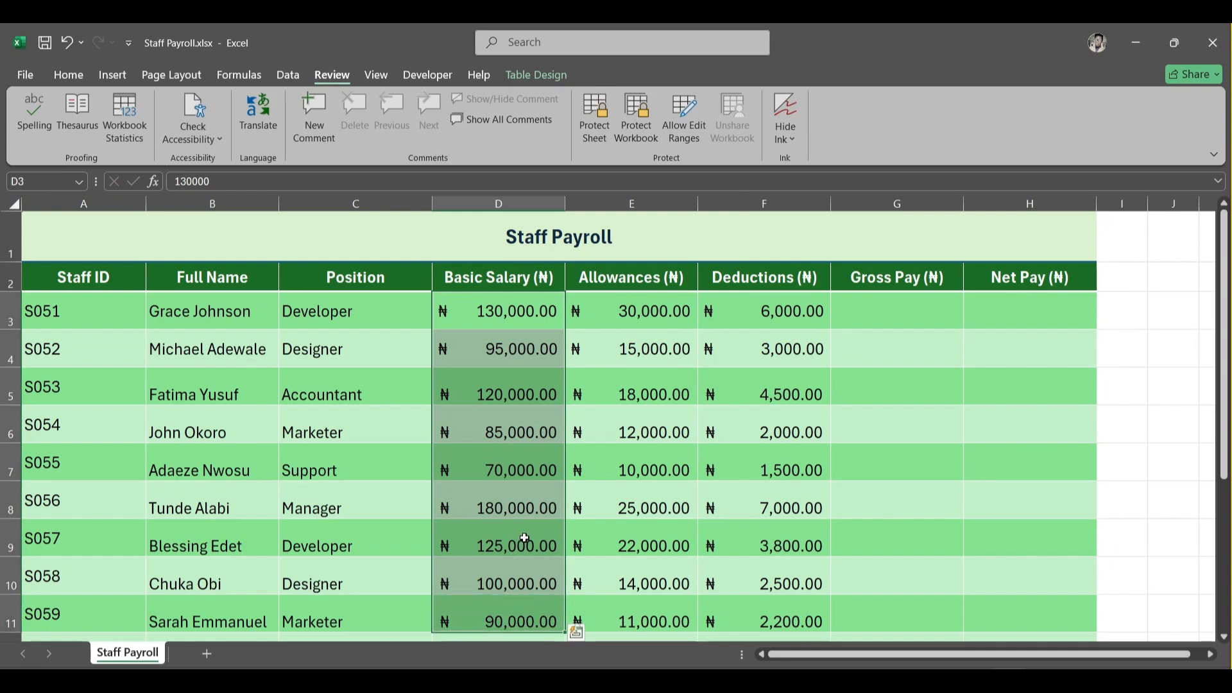